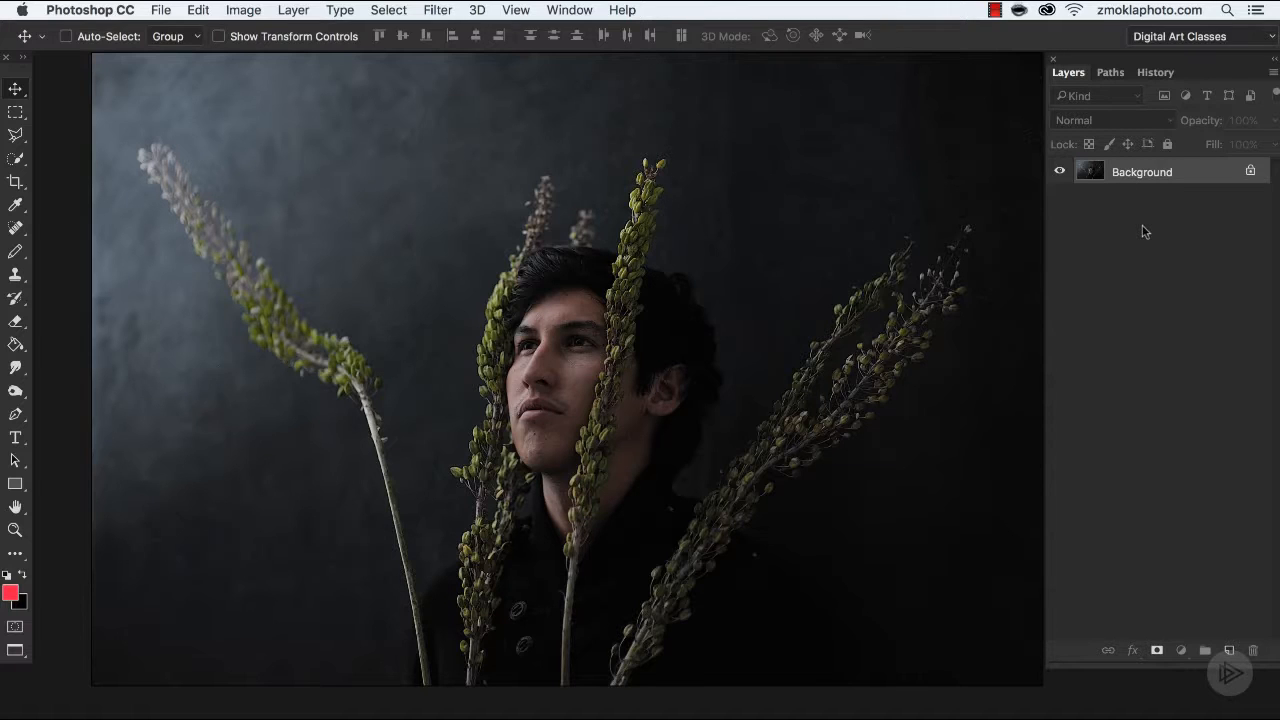
Duplicate the Background layer so the retouching is done on a copy.
key("super+j")
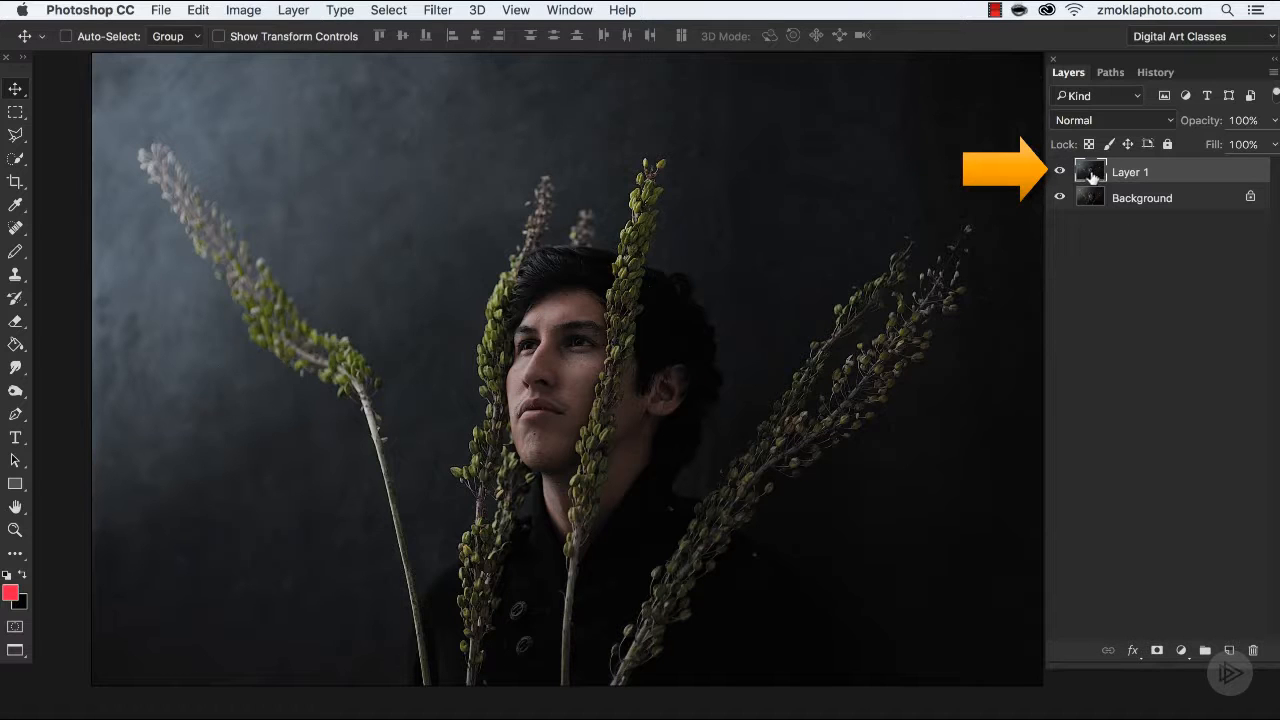
Inspect the face, jacket, plants and backdrop up close for specks and blemishes that need cleaning.
key("super+equal")
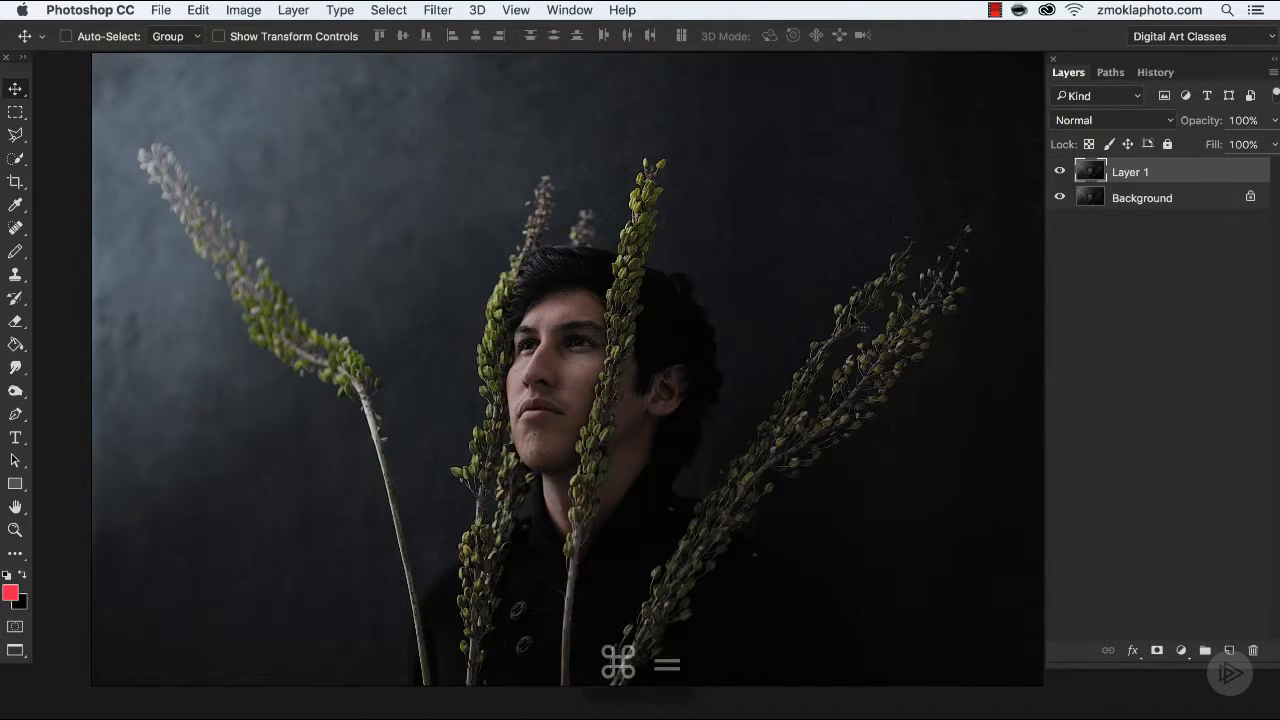
key("super+equal")
key("super+equal")
key("super+equal")
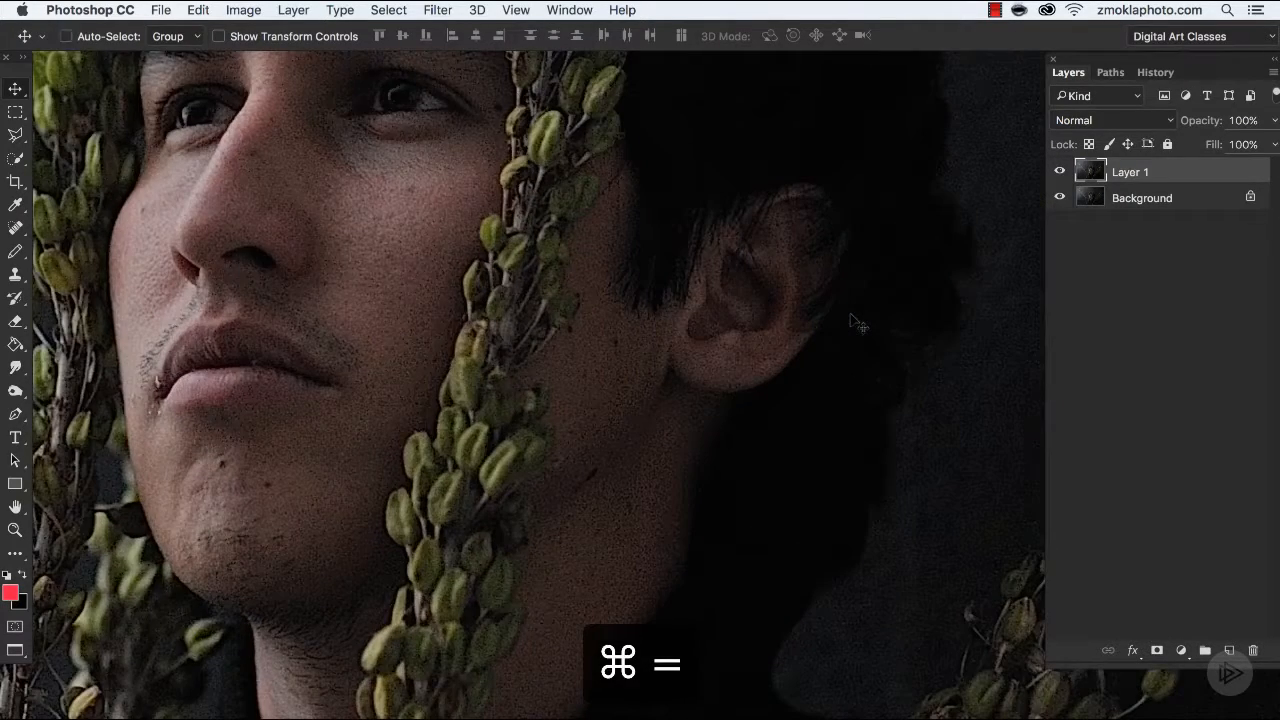
left_click_drag(721, 578, 597, 277)
left_click_drag(671, 477, 529, 291)
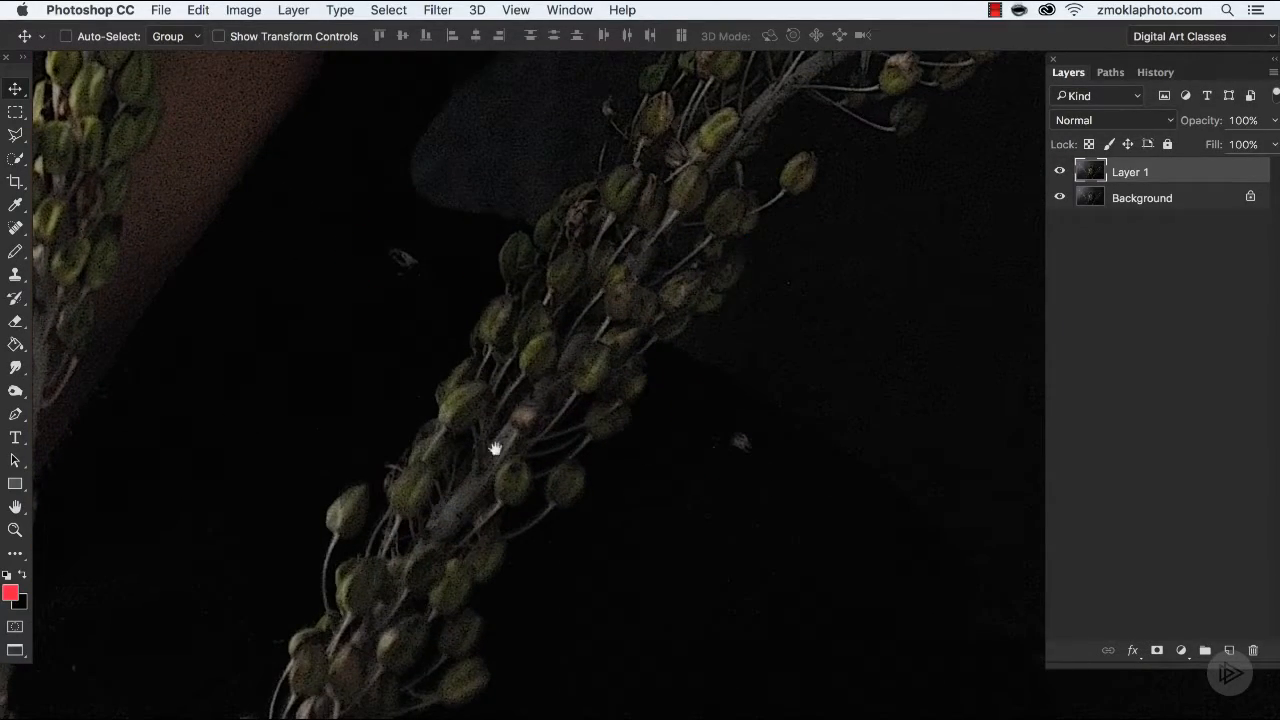
left_click_drag(396, 456, 745, 365)
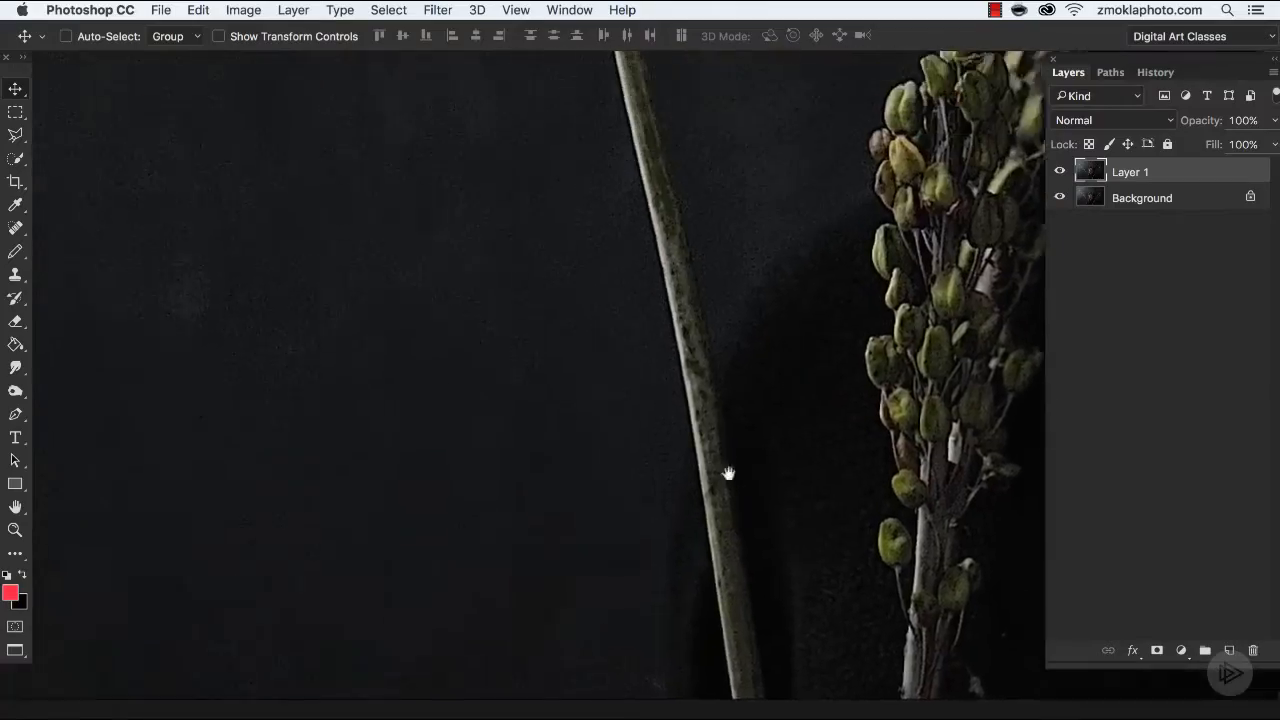
left_click_drag(695, 165, 449, 394)
left_click_drag(758, 232, 441, 408)
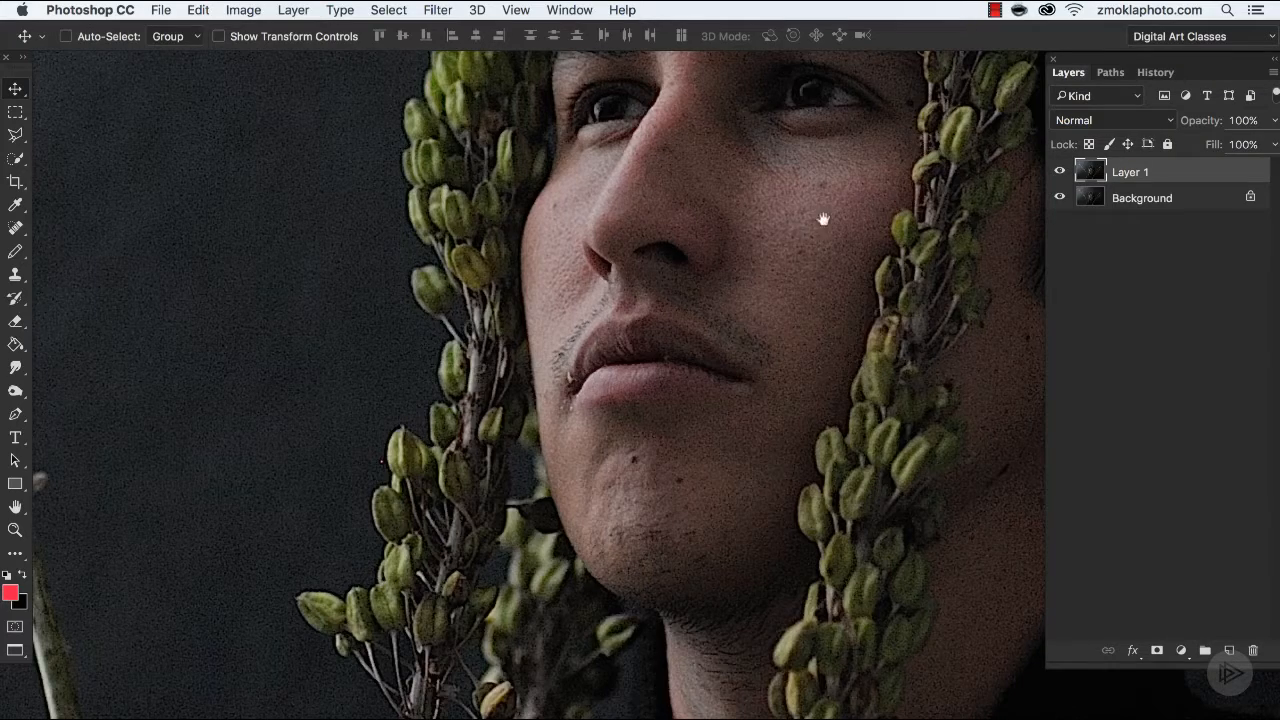
left_click_drag(823, 217, 640, 387)
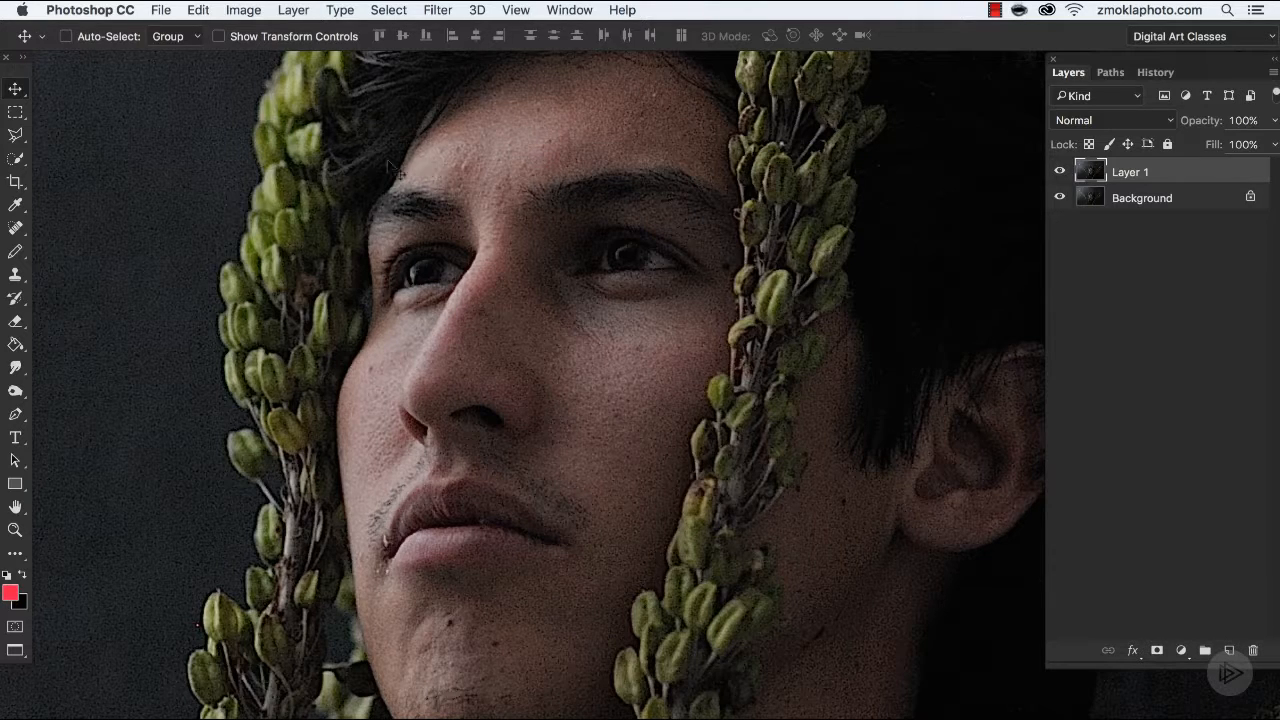
Switch to the Spot Healing Brush for the light speck in the dark hair beside the central plant.
left_click(16, 229)
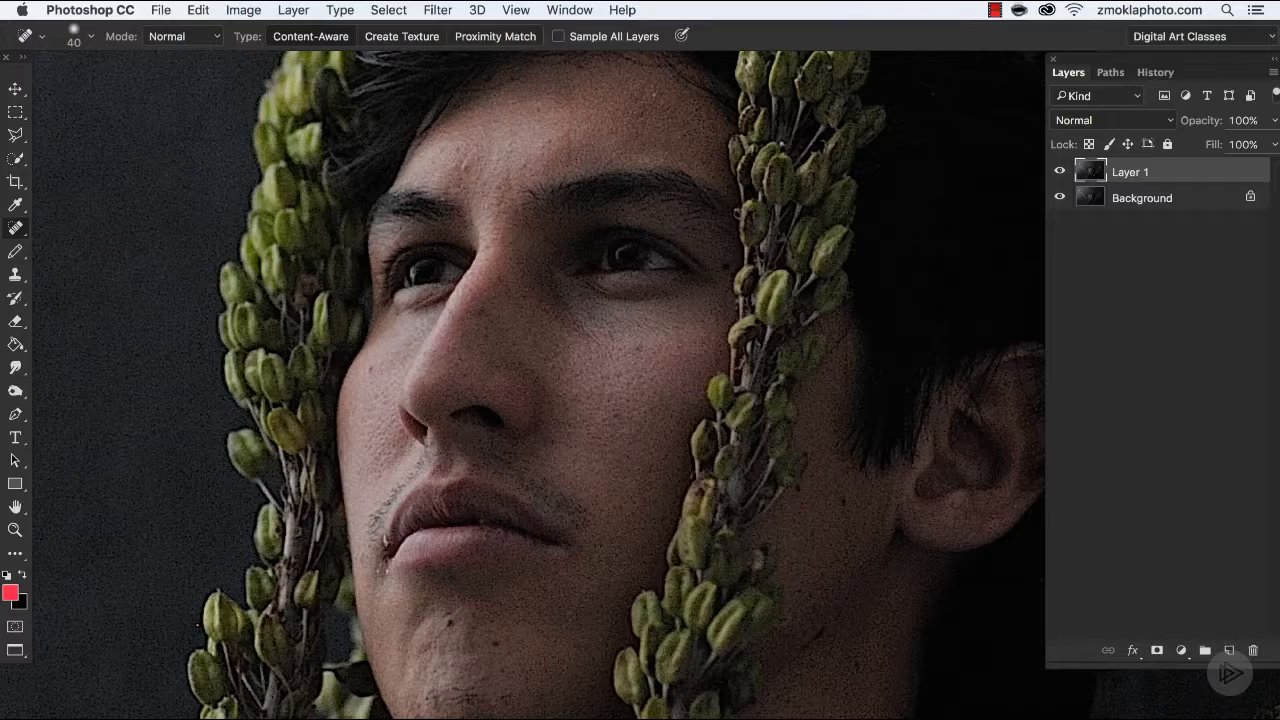
left_click_drag(183, 225, 122, 316)
key("super+=")
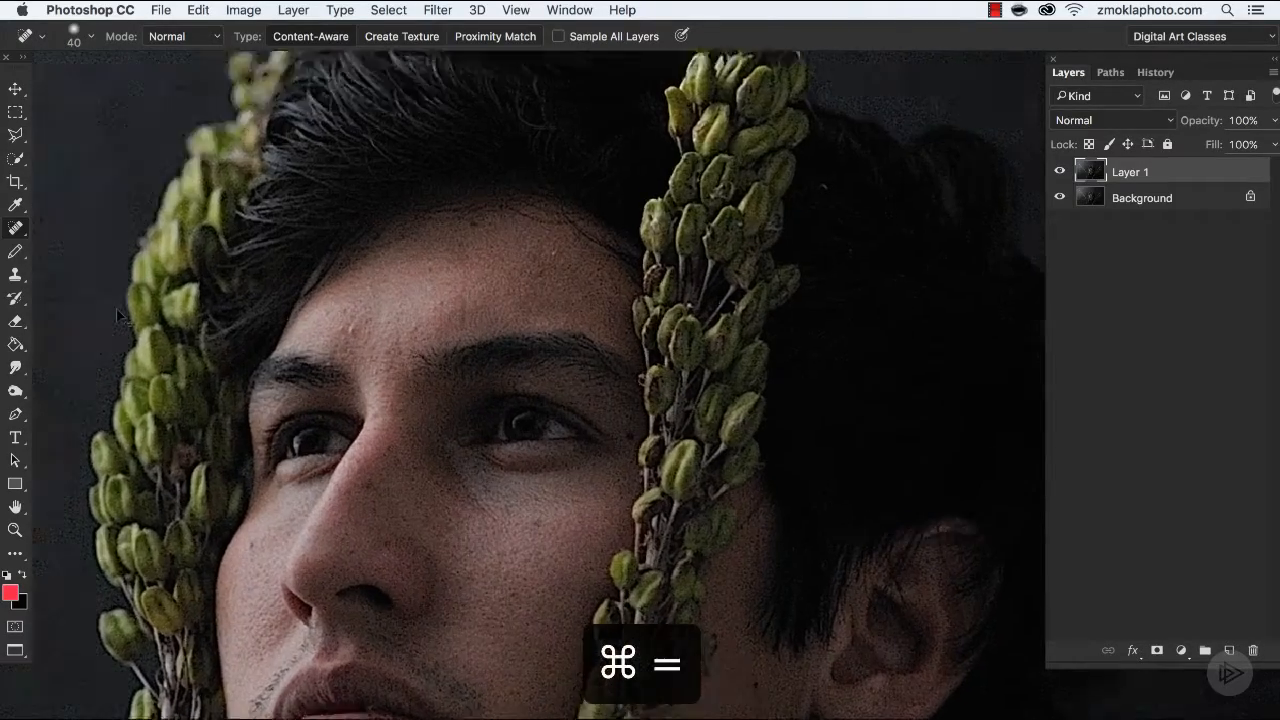
left_click_drag(723, 231, 374, 437)
key("super+=")
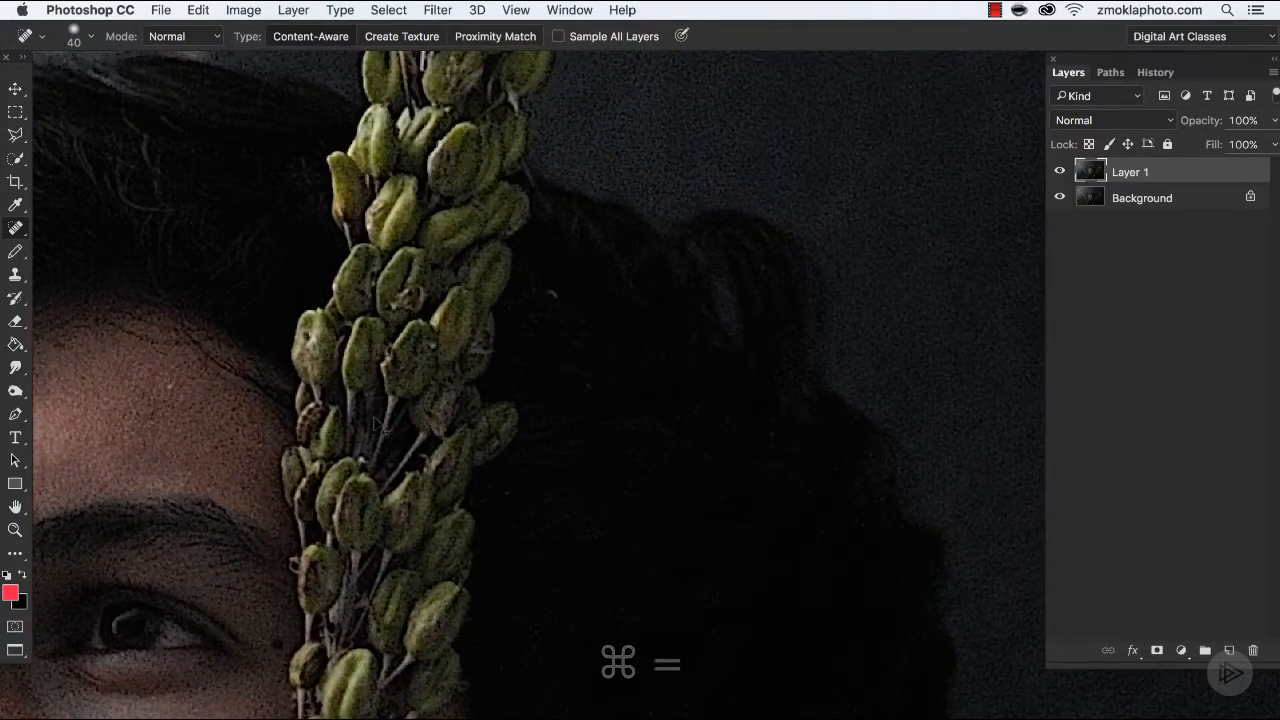
left_click_drag(520, 247, 604, 240)
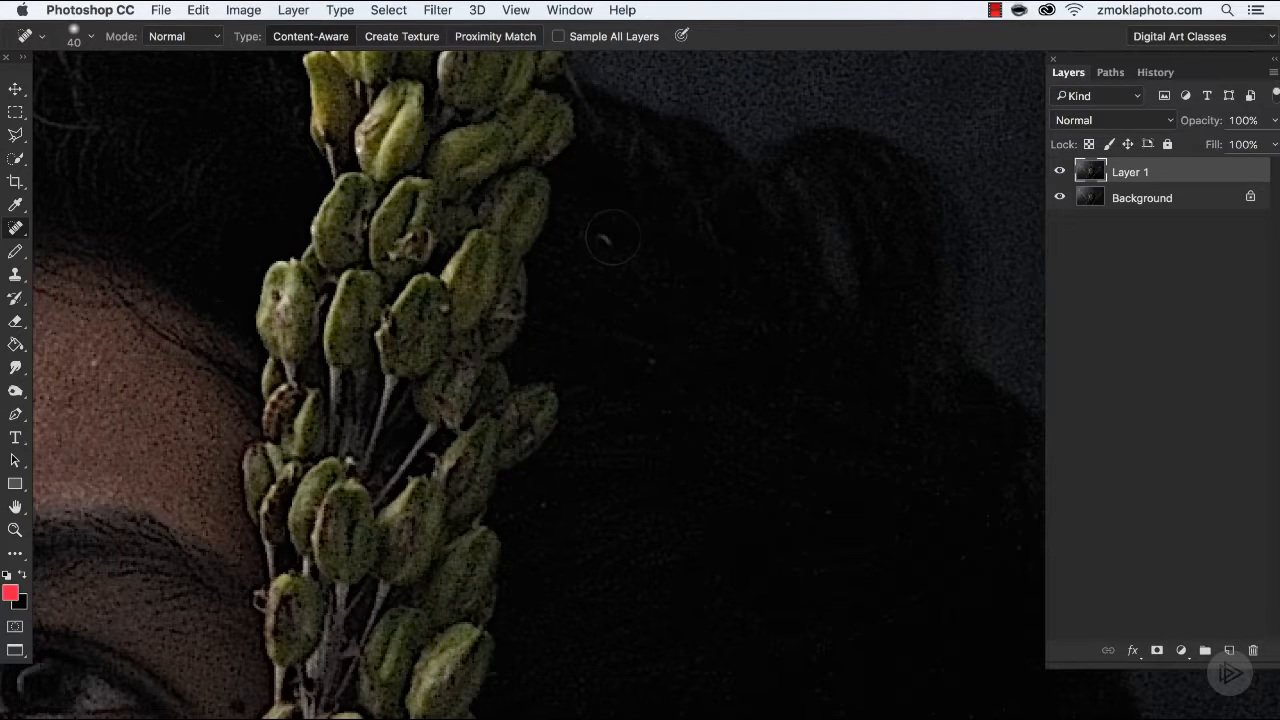
Enlarge the healing brush to a size of 500.
key("bracketright")
key("bracketright")
key("bracketright")
key("bracketright")
key("bracketright")
key("bracketright")
key("bracketright")
key("bracketright")
key("bracketright")
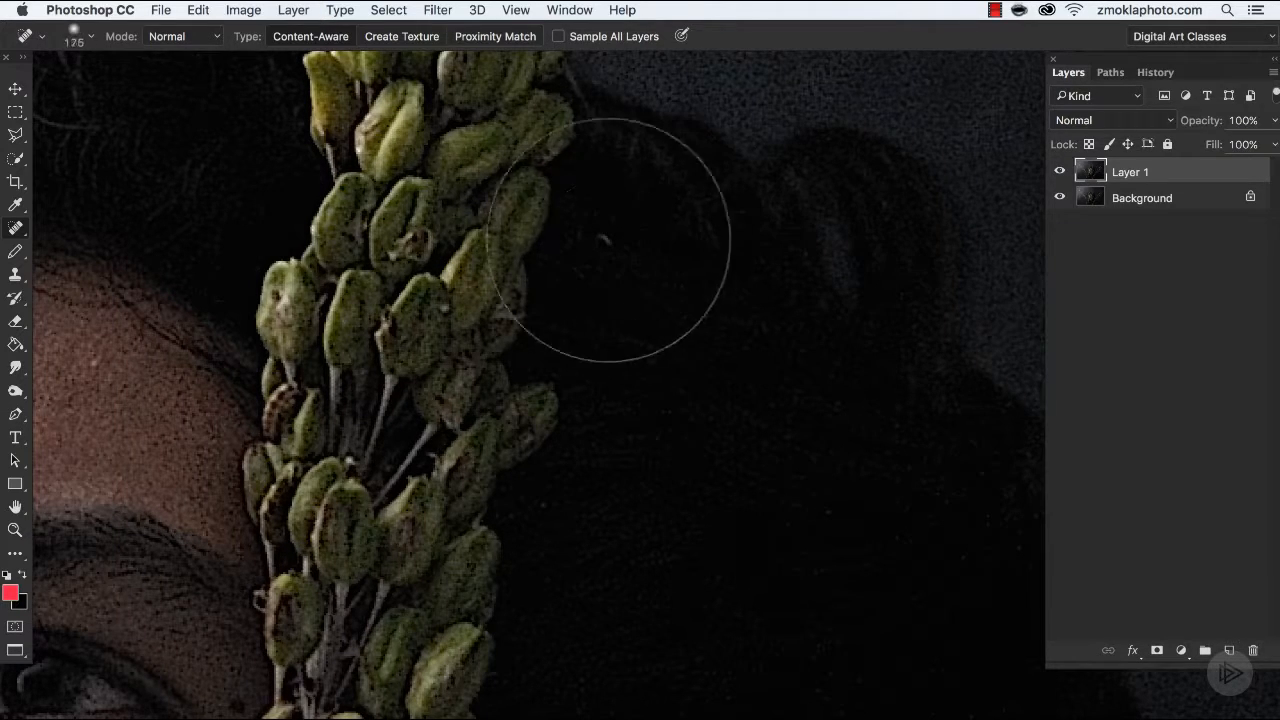
key("bracketright")
key("bracketright")
key("bracketright")
key("bracketright")
key("bracketright")
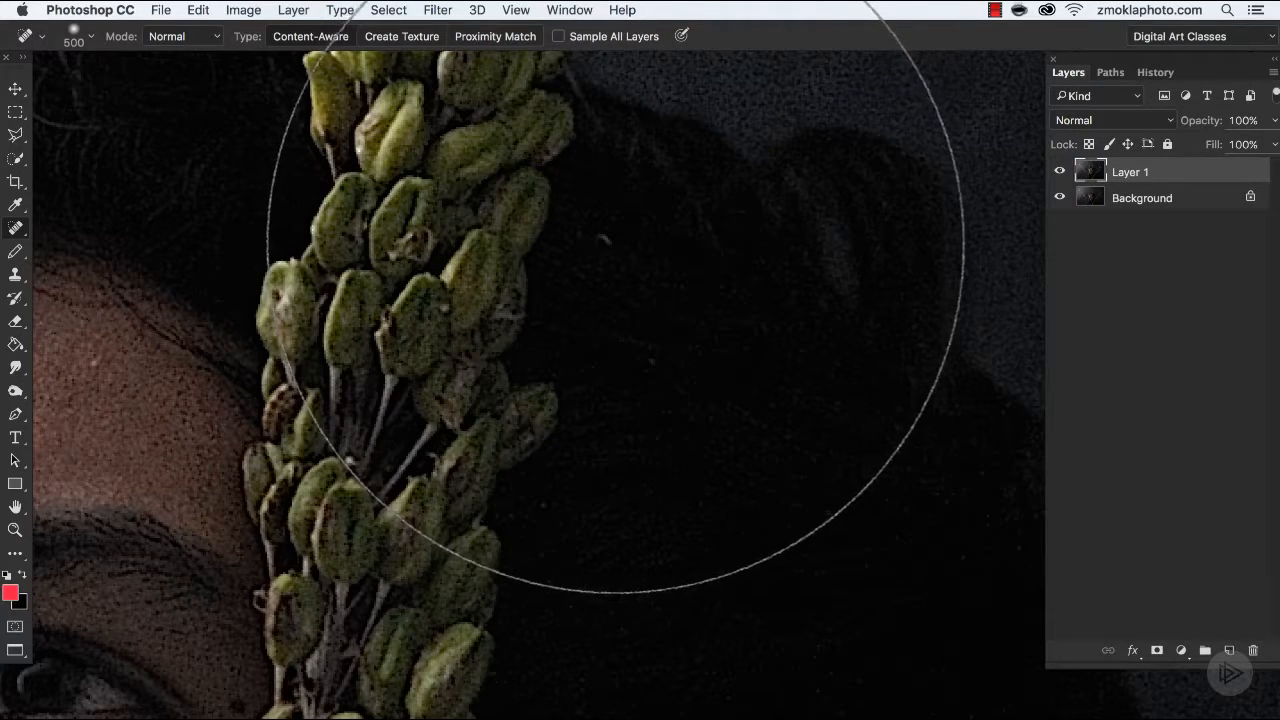
Shrink the healing brush to just larger than the light speck in the hair and heal the speck.
key("bracketleft")
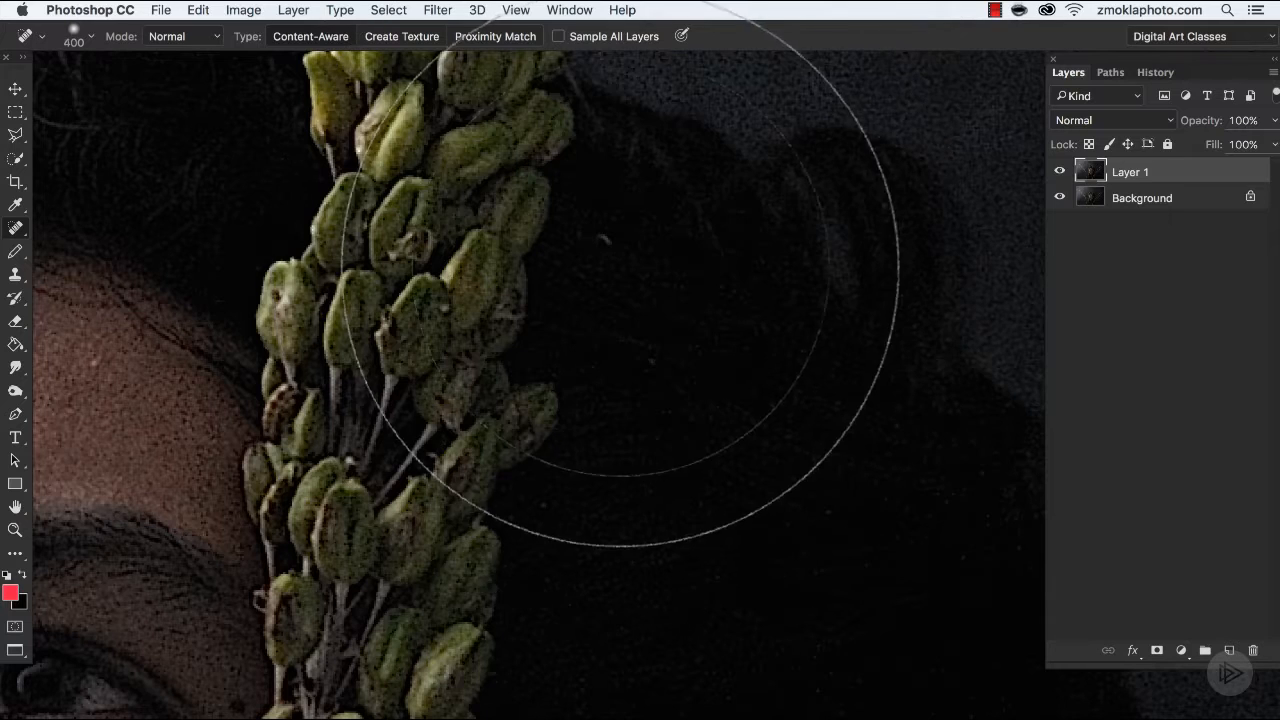
key("bracketleft")
key("bracketleft")
key("bracketleft")
key("bracketleft")
key("bracketleft")
key("bracketleft")
key("bracketleft")
key("bracketleft")
key("bracketleft")
key("bracketleft")
key("bracketleft")
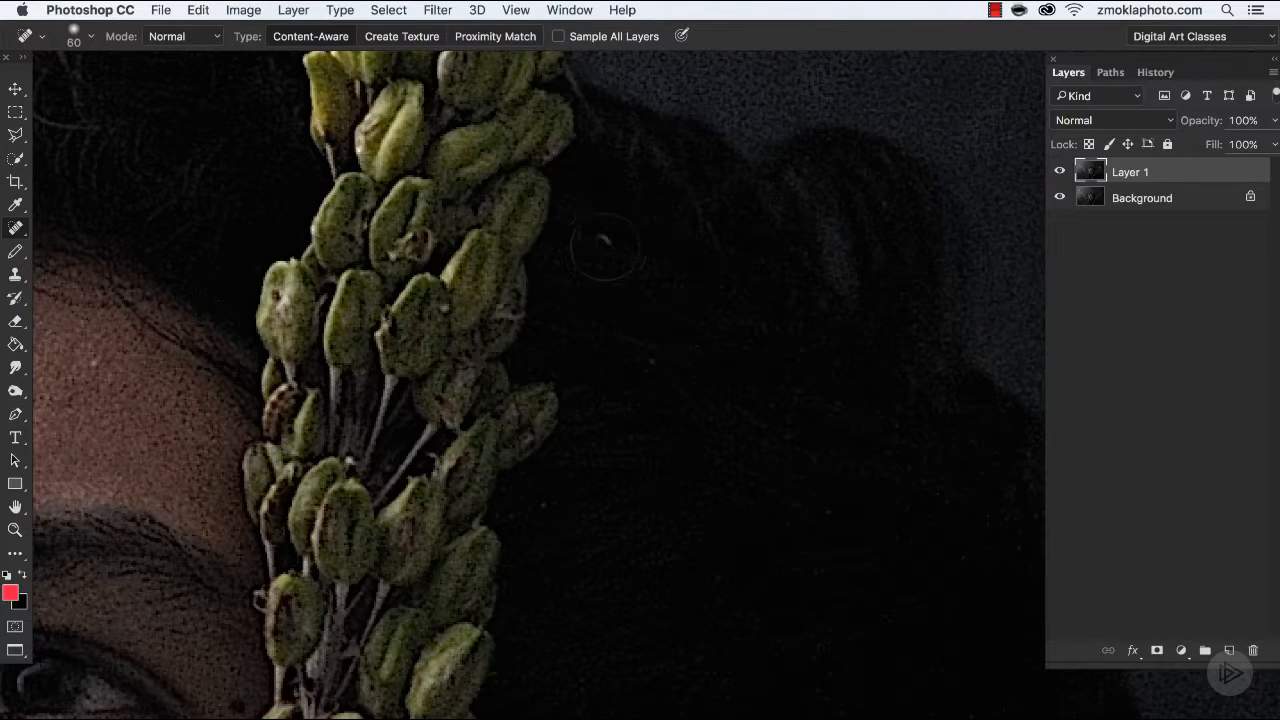
key("bracketleft")
key("bracketleft")
key("bracketleft")
key("bracketright")
left_click(603, 240)
Undo the last stroke and heal the blemishes on the forehead with the Spot Healing Brush at size 20.
left_click_drag(399, 364, 680, 349)
left_click_drag(385, 425, 660, 370)
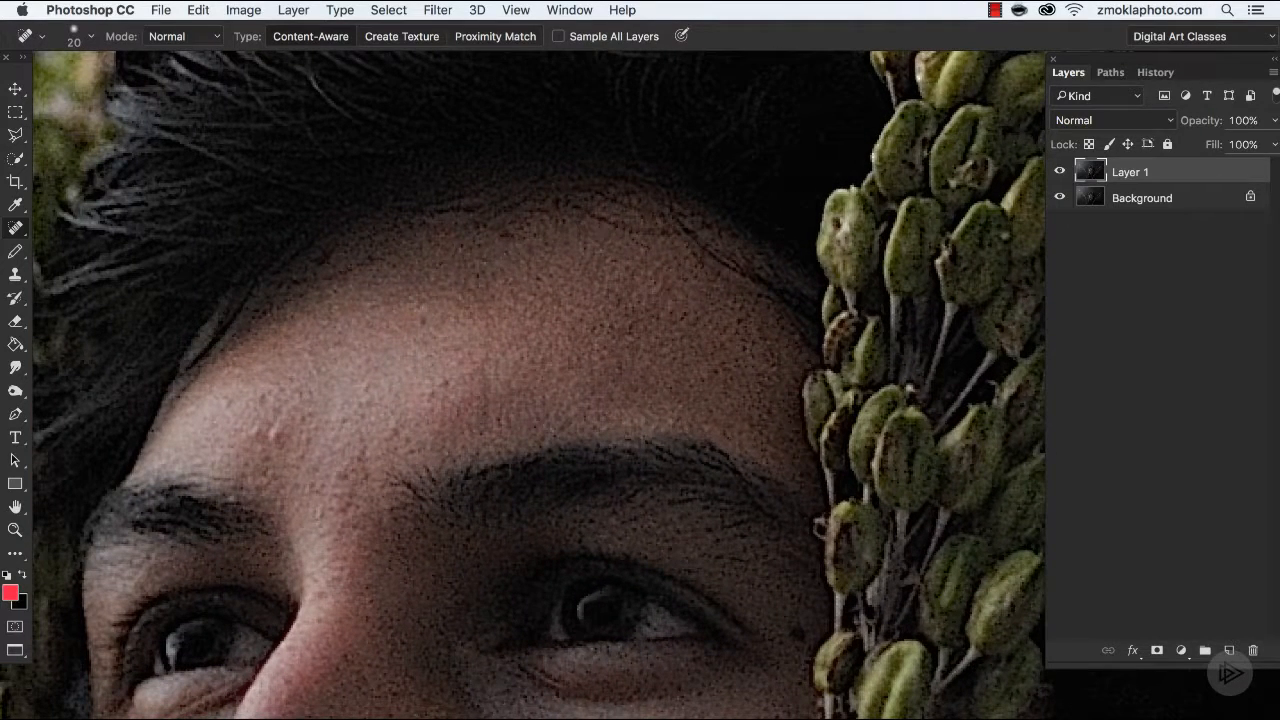
key("super+z")
left_click(434, 390)
left_click_drag(466, 390, 590, 281)
left_click_drag(480, 289, 510, 269)
left_click(434, 300)
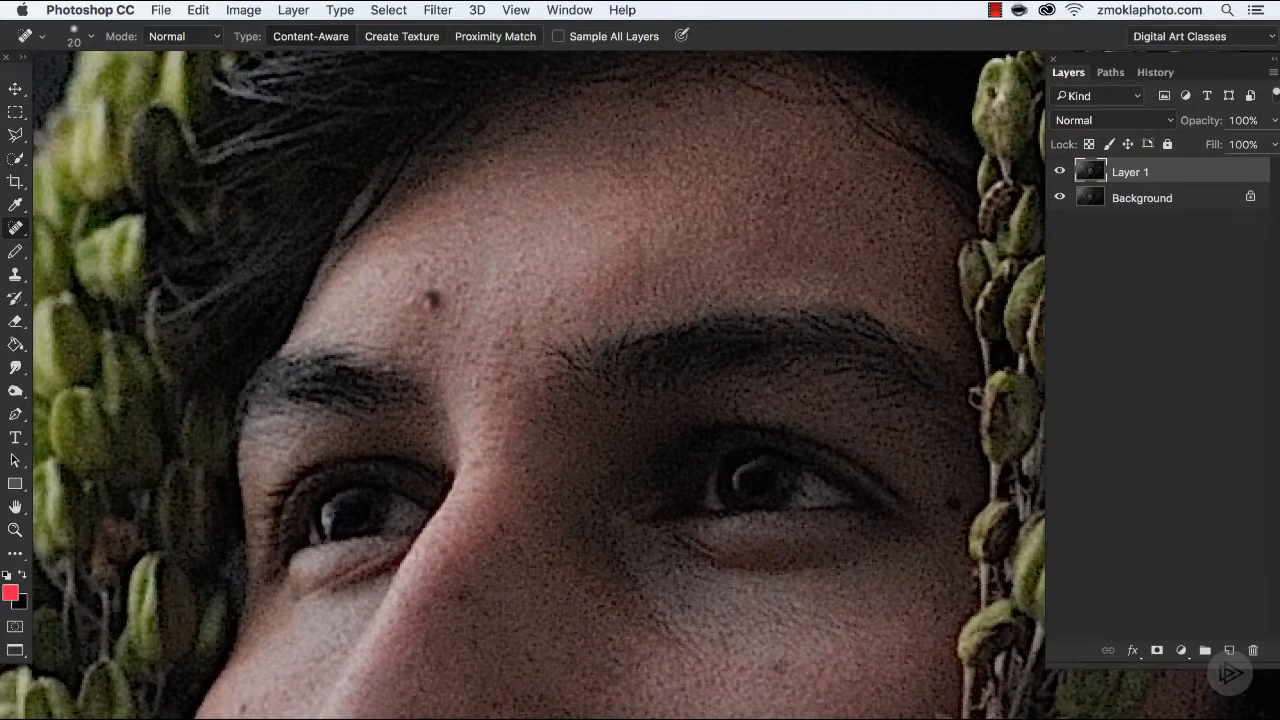
Heal the remaining small spots above the inner eyebrow and between the eyebrows.
left_click(405, 292)
left_click(372, 273)
left_click(409, 314)
left_click_drag(460, 308, 460, 331)
left_click(482, 381)
left_click(475, 421)
Heal the small spots along the bridge and side of the nose.
left_click_drag(574, 428, 602, 268)
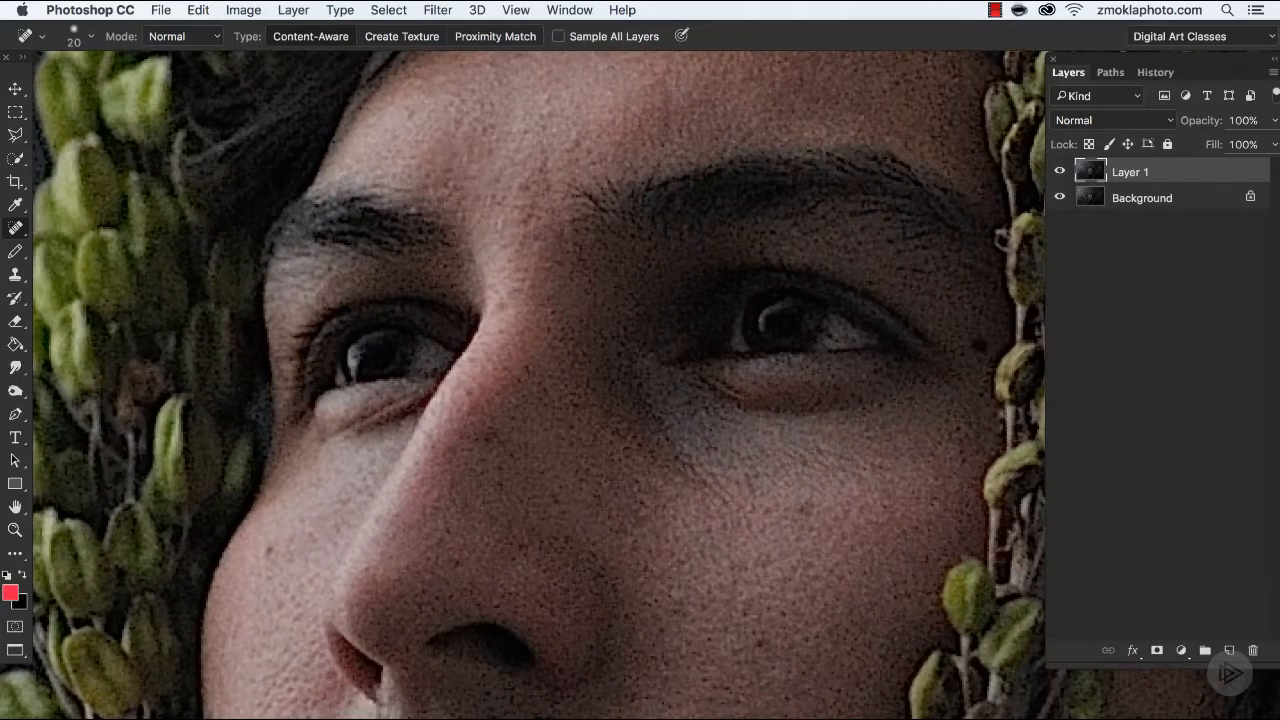
left_click(504, 296)
left_click_drag(495, 338, 483, 349)
left_click_drag(491, 435, 491, 451)
mouse_move(471, 387)
left_mouse_down()
mouse_move(459, 399)
mouse_move(497, 384)
mouse_move(543, 257)
left_mouse_up()
left_click(510, 472)
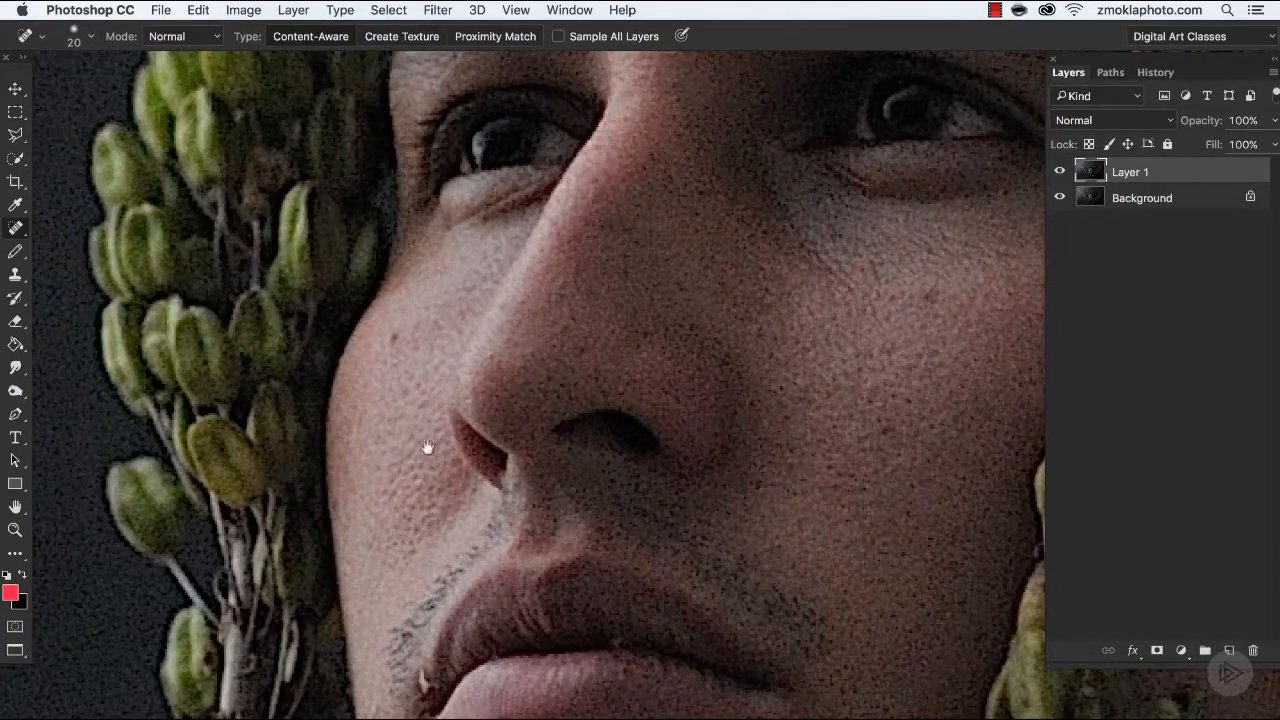
Heal the light specks around the corner of the mouth with the brush at size 20.
left_click_drag(427, 447, 409, 177)
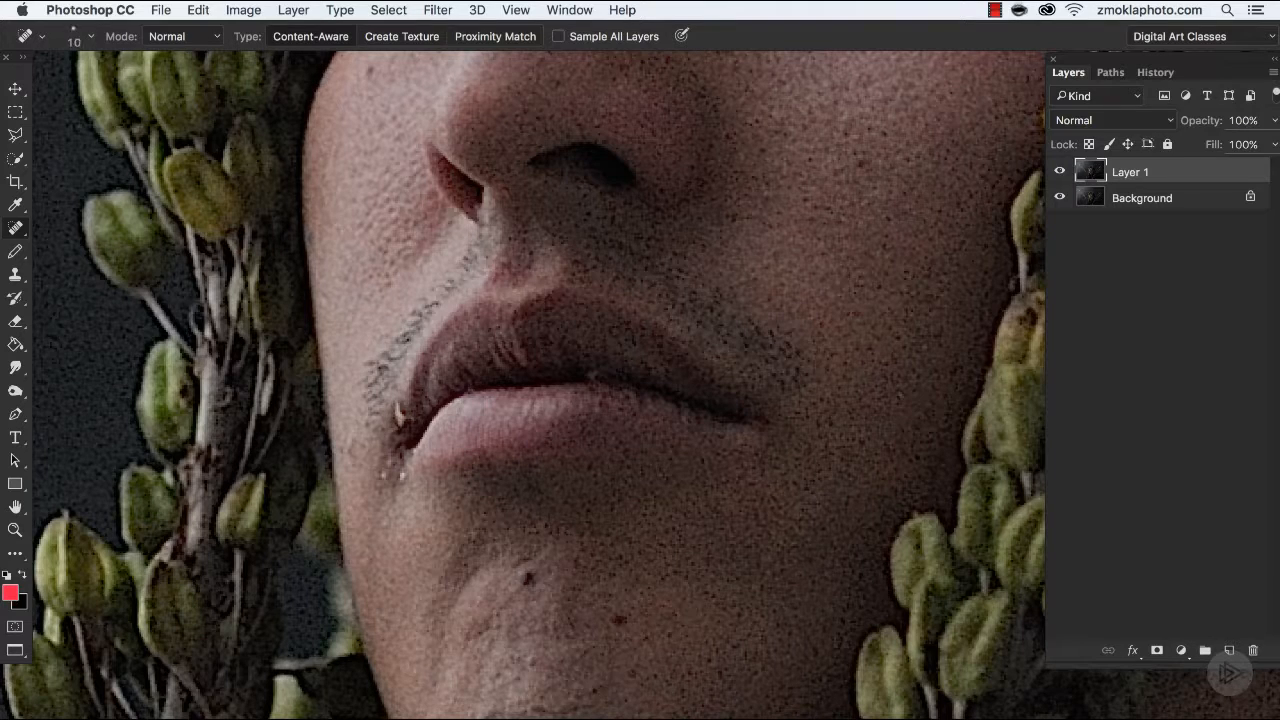
key("bracketright")
left_click(382, 475)
left_click(362, 556)
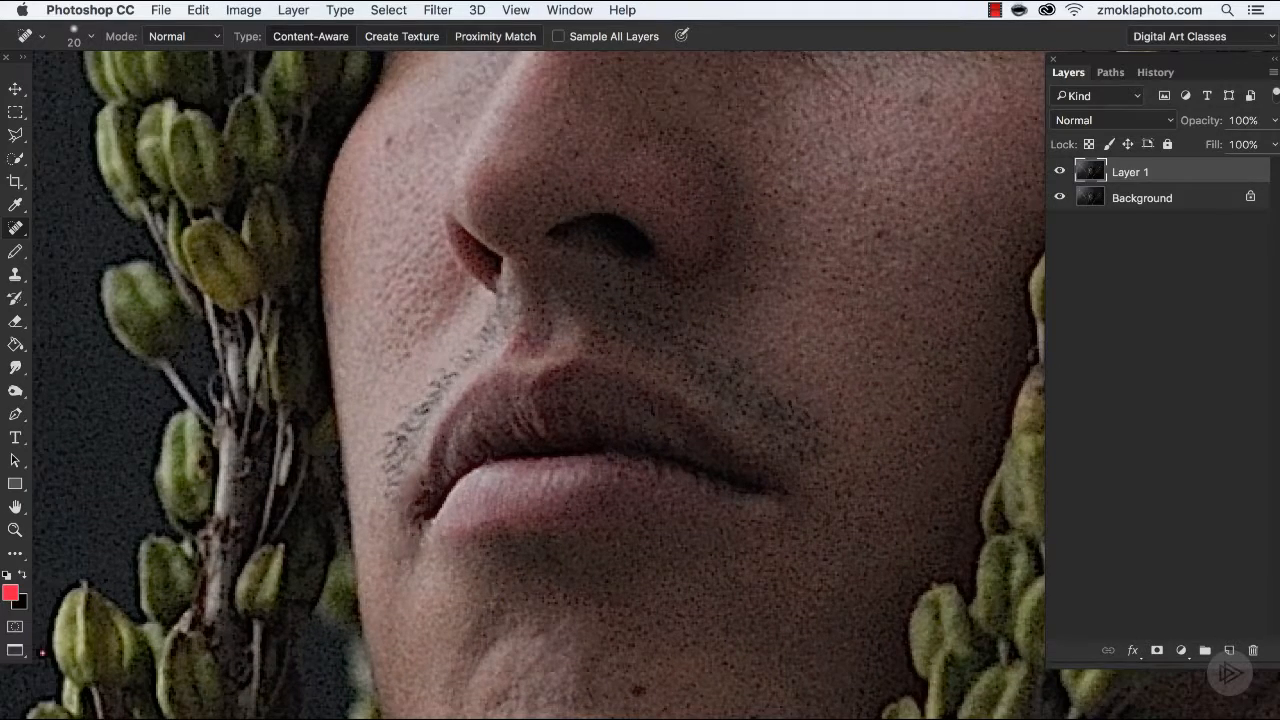
Heal the spot on the cheek below the eye nearest the central plant.
key("space")
mouse_move(704, 596)
left_mouse_down()
mouse_move(629, 420)
mouse_move(598, 384)
left_mouse_up()
left_click_drag(760, 195, 471, 445)
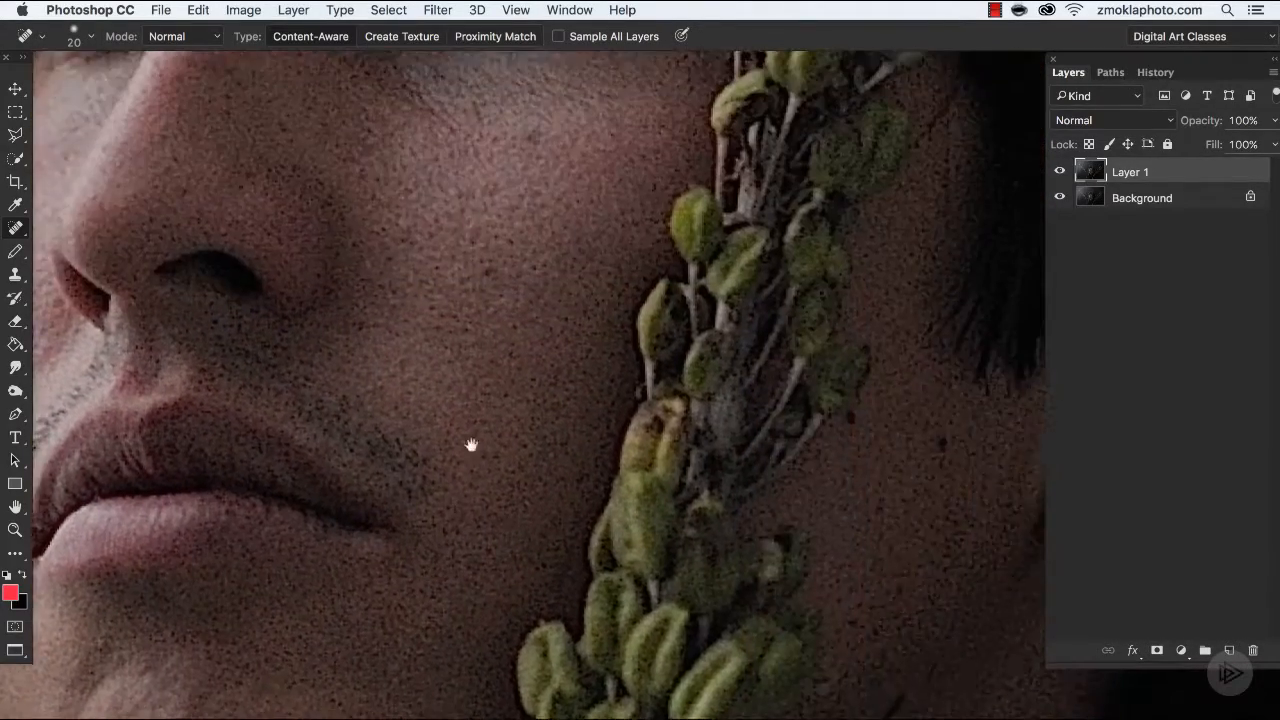
scroll(471, 445, "up", 5)
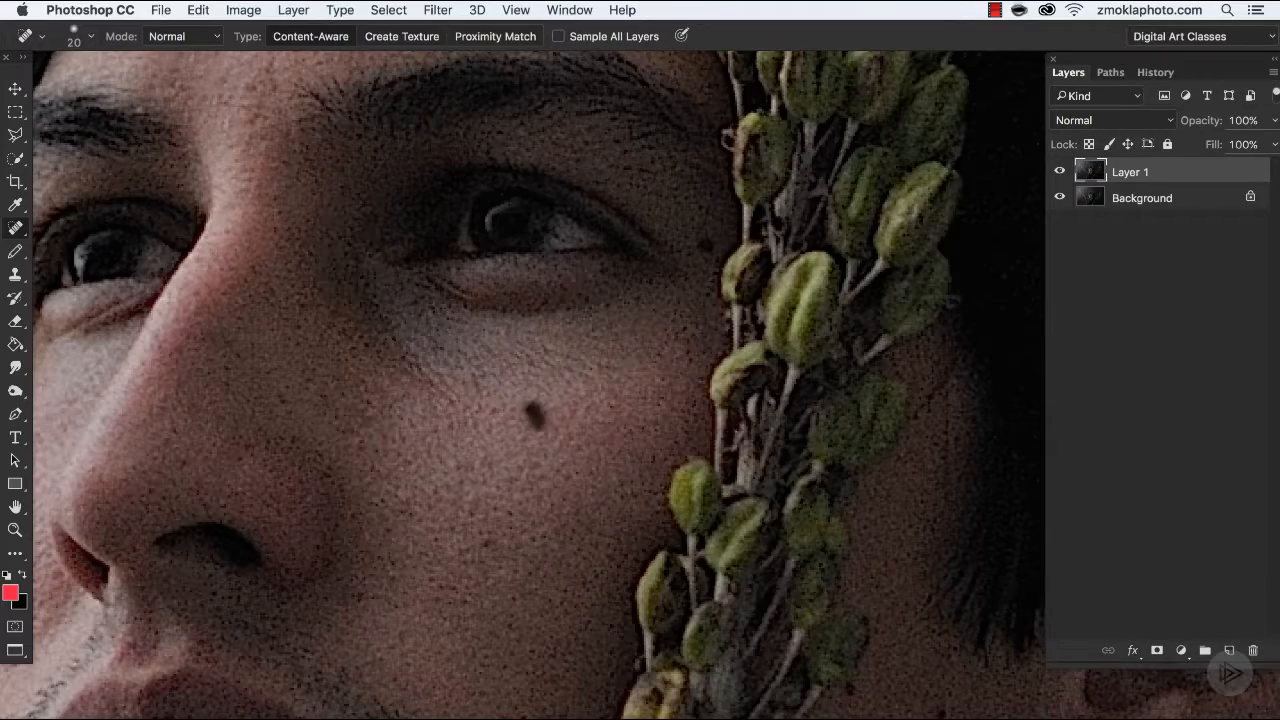
mouse_move(532, 408)
left_mouse_down()
mouse_move(538, 422)
mouse_move(617, 400)
mouse_move(643, 298)
left_mouse_up()
Check the hair, ear, dark backdrop and plants beside the head for further distracting specks.
key("space")
key("super+minus")
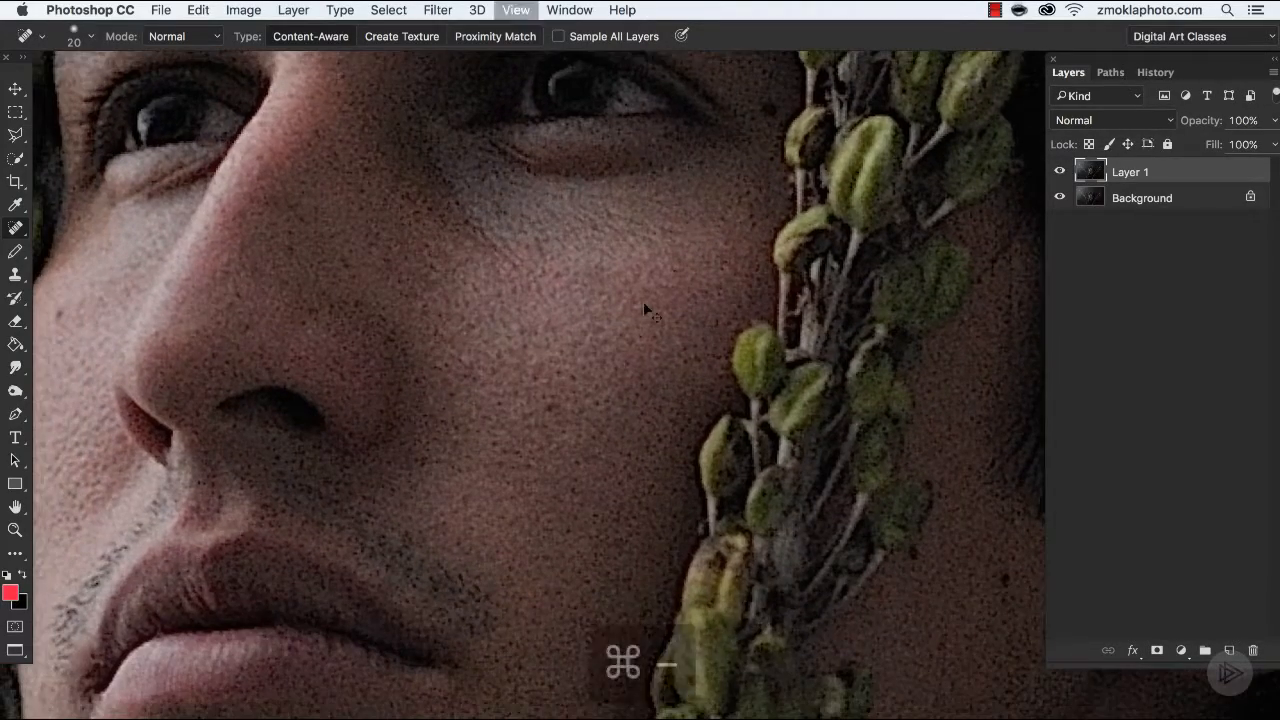
key("super+minus")
key("space")
left_click_drag(831, 520, 689, 640)
left_click_drag(388, 440, 437, 715)
left_click_drag(750, 440, 245, 436)
left_click_drag(586, 534, 487, 212)
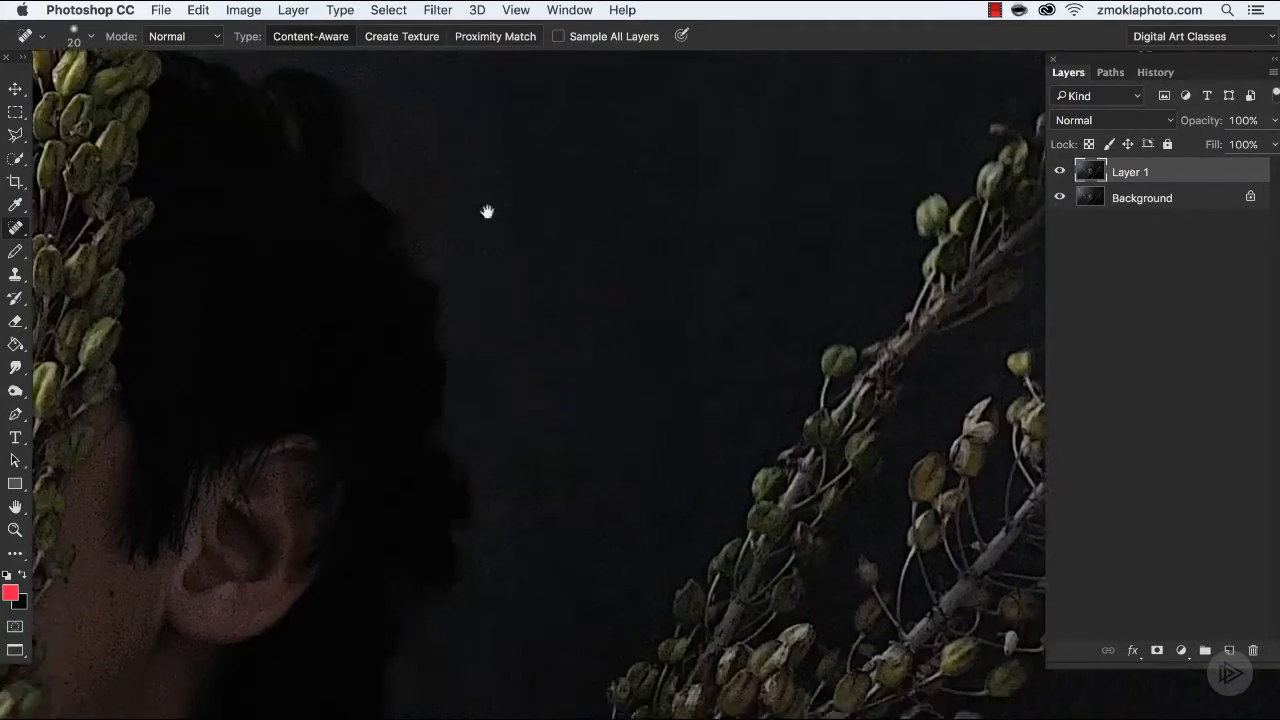
left_click_drag(605, 588, 577, 200)
left_click_drag(557, 650, 789, 297)
Enlarge the healing brush to cover the light speck on the black jacket below the neck and heal it.
key("super+equal")
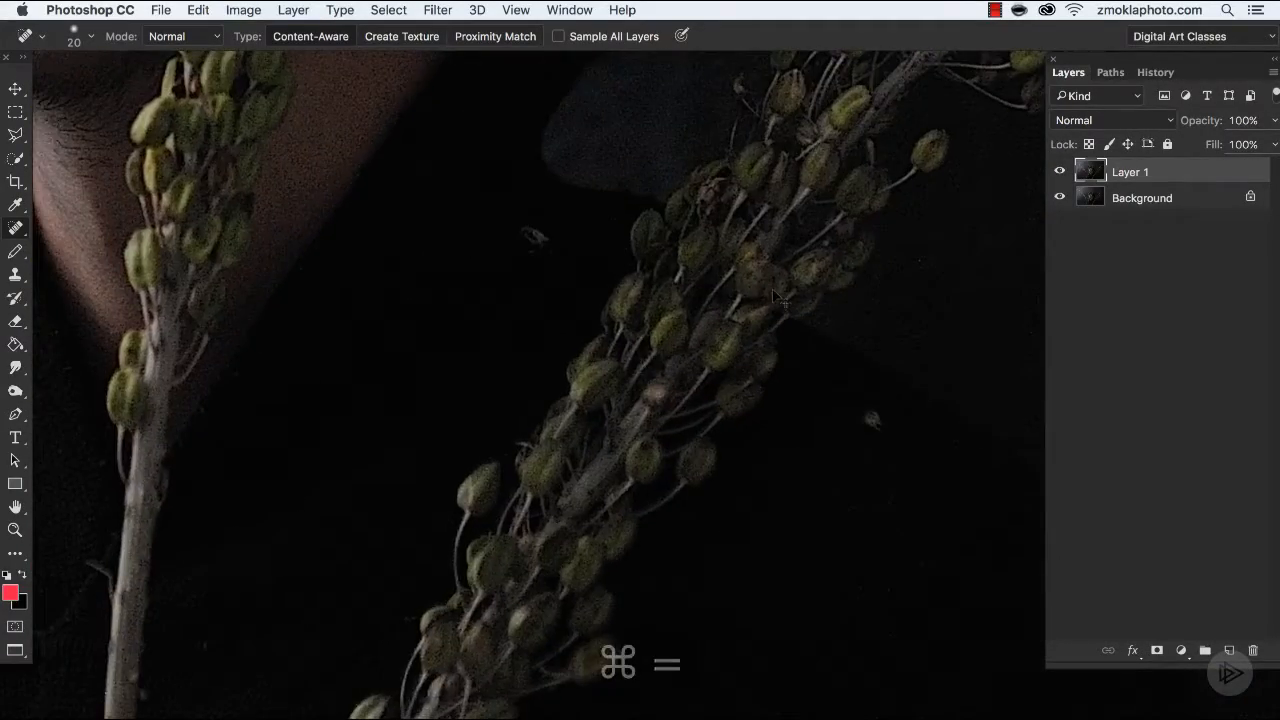
left_click_drag(611, 394, 703, 525)
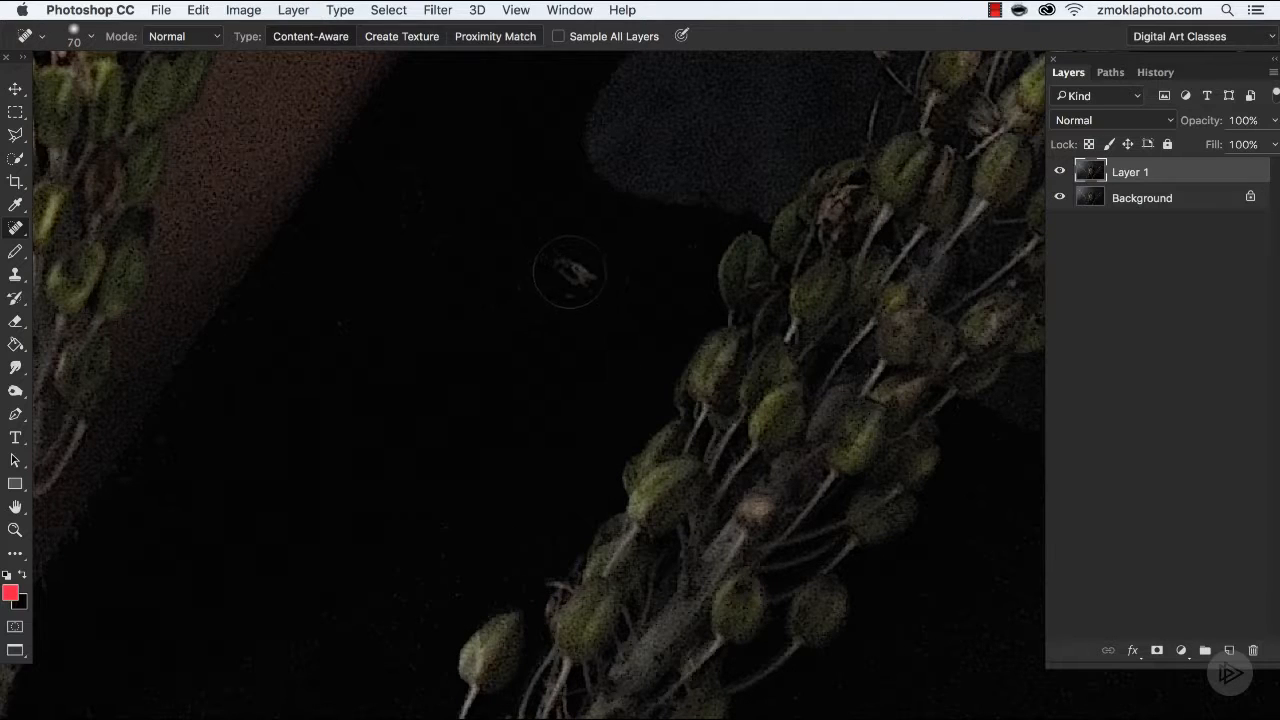
key("bracketright")
key("bracketright")
left_click(578, 275)
Clone clean fabric over the speck on the jacket beside the plant, using the Clone Stamp at size 50 and 60% opacity.
key("bracketleft")
mouse_move(823, 495)
left_mouse_down()
mouse_move(503, 280)
mouse_move(457, 283)
left_mouse_up()
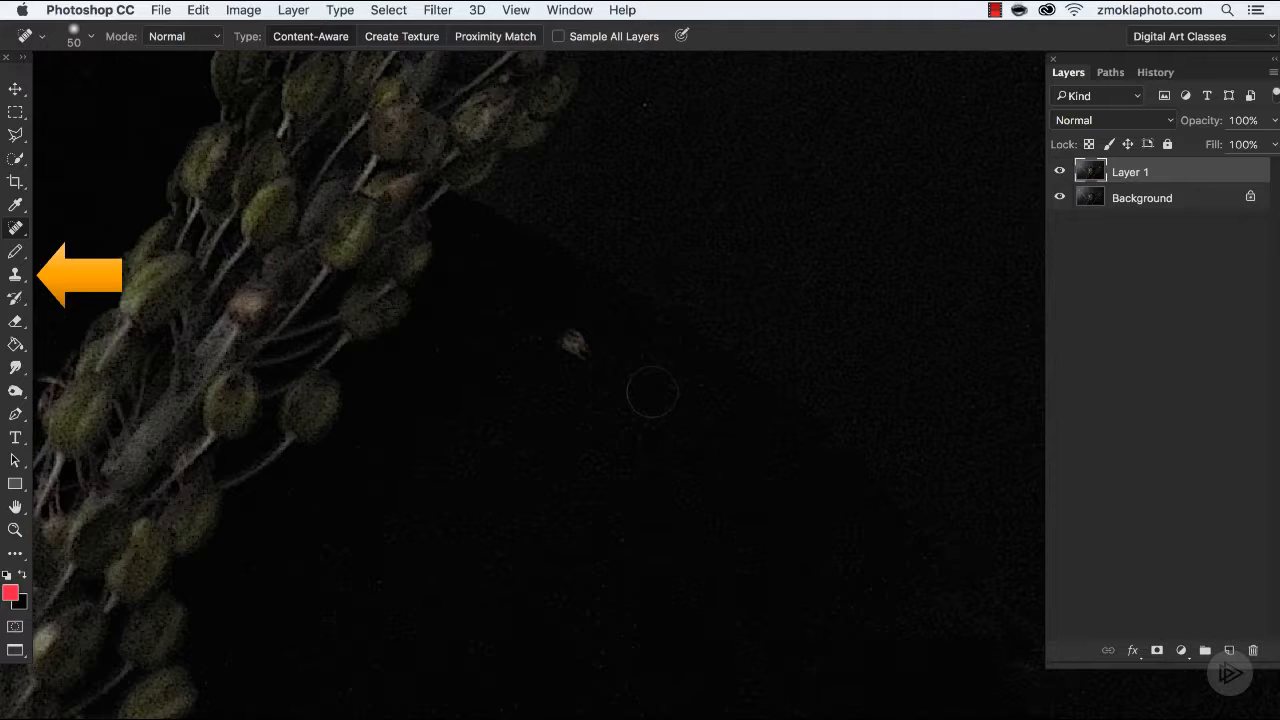
key("s")
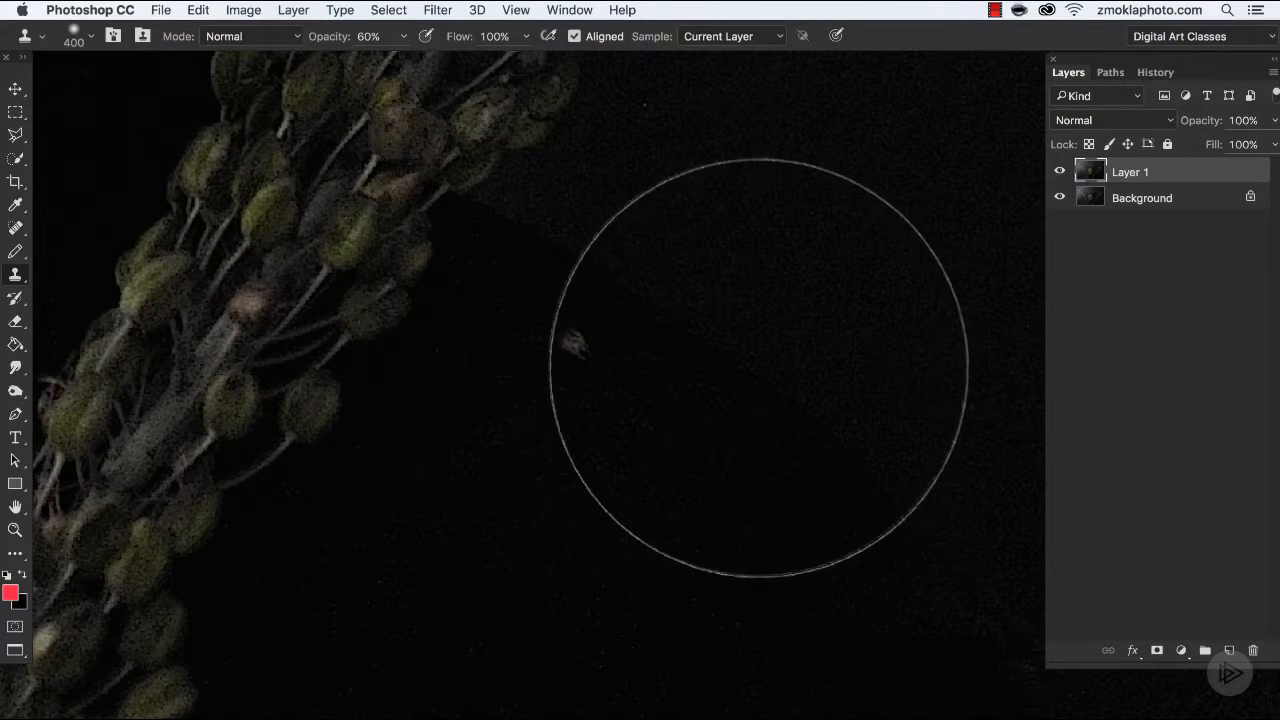
key("bracketleft")
key("bracketleft")
key("bracketleft")
key("bracketleft")
key("bracketleft")
key("bracketleft")
key("bracketleft")
key("bracketleft")
key("bracketleft")
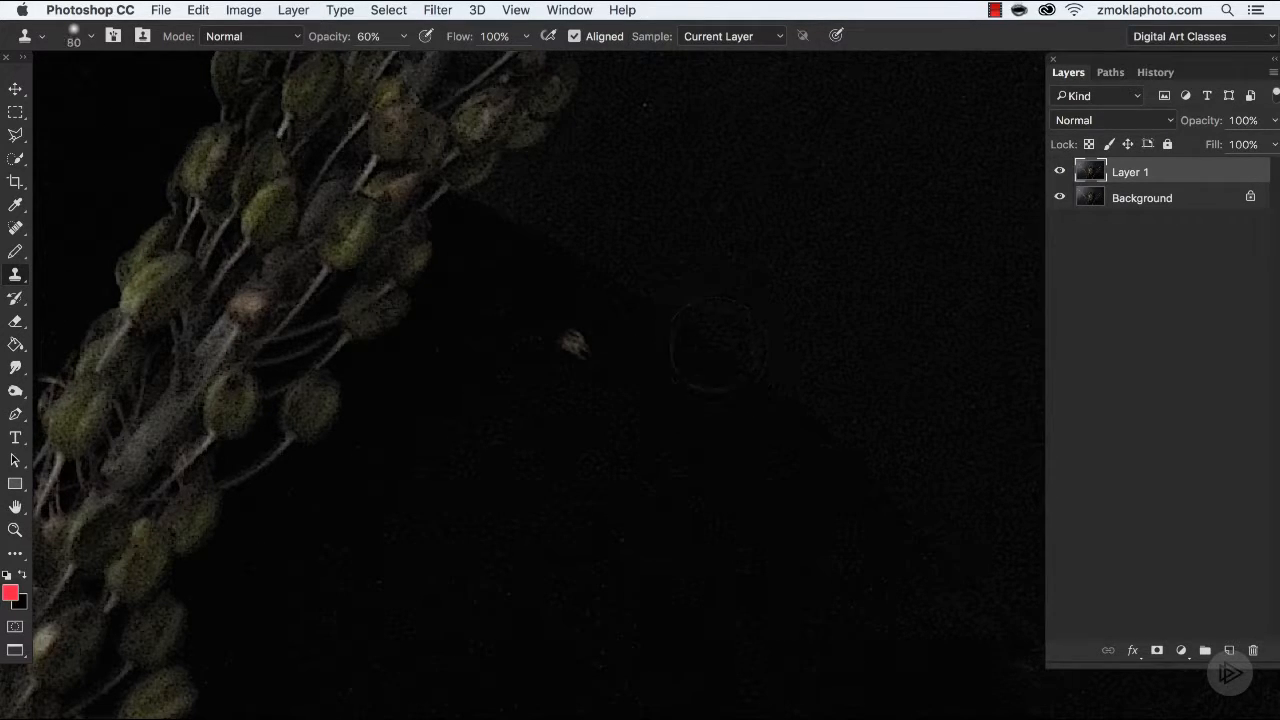
key("bracketleft")
key("bracketleft")
key("bracketleft")
key("bracketright")
key("alt")
mouse_move(564, 347)
left_mouse_down()
mouse_move(580, 346)
mouse_move(609, 381)
left_mouse_up()
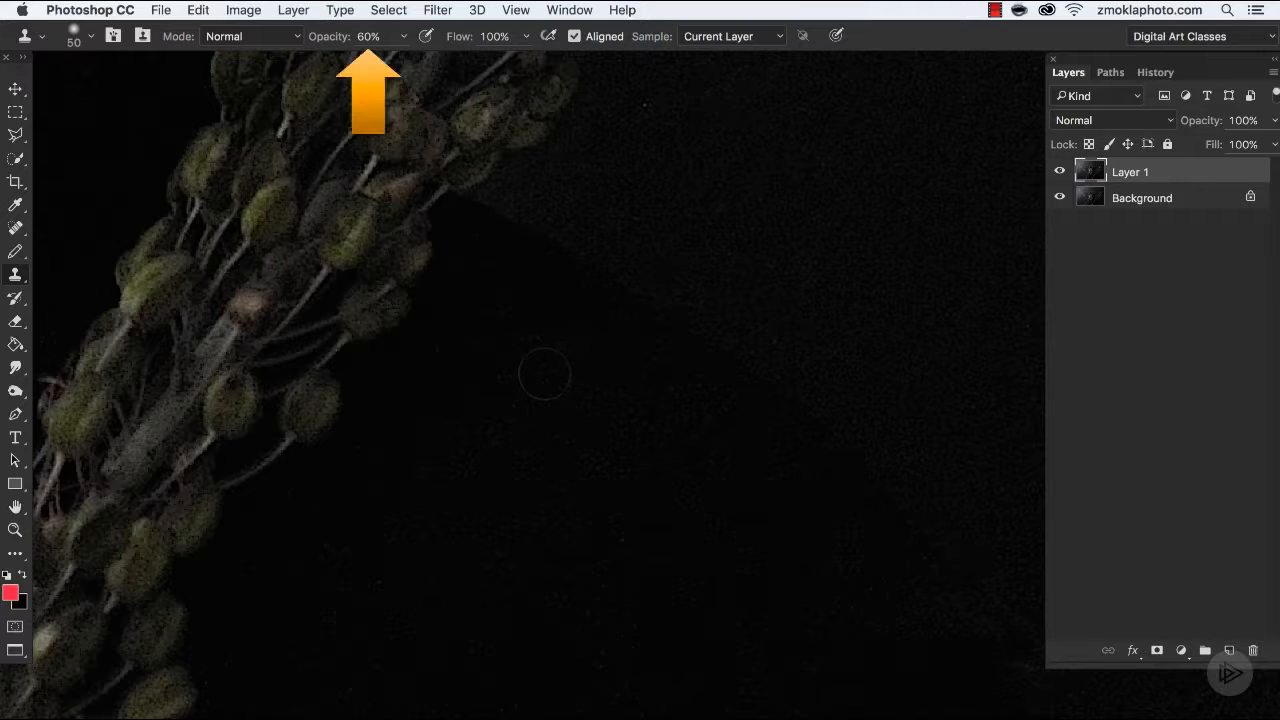
Set the Clone Stamp to 100% opacity and size 30, and cover the tiny speck on the backdrop beside the plant.
key("0")
left_click_drag(680, 174, 620, 312)
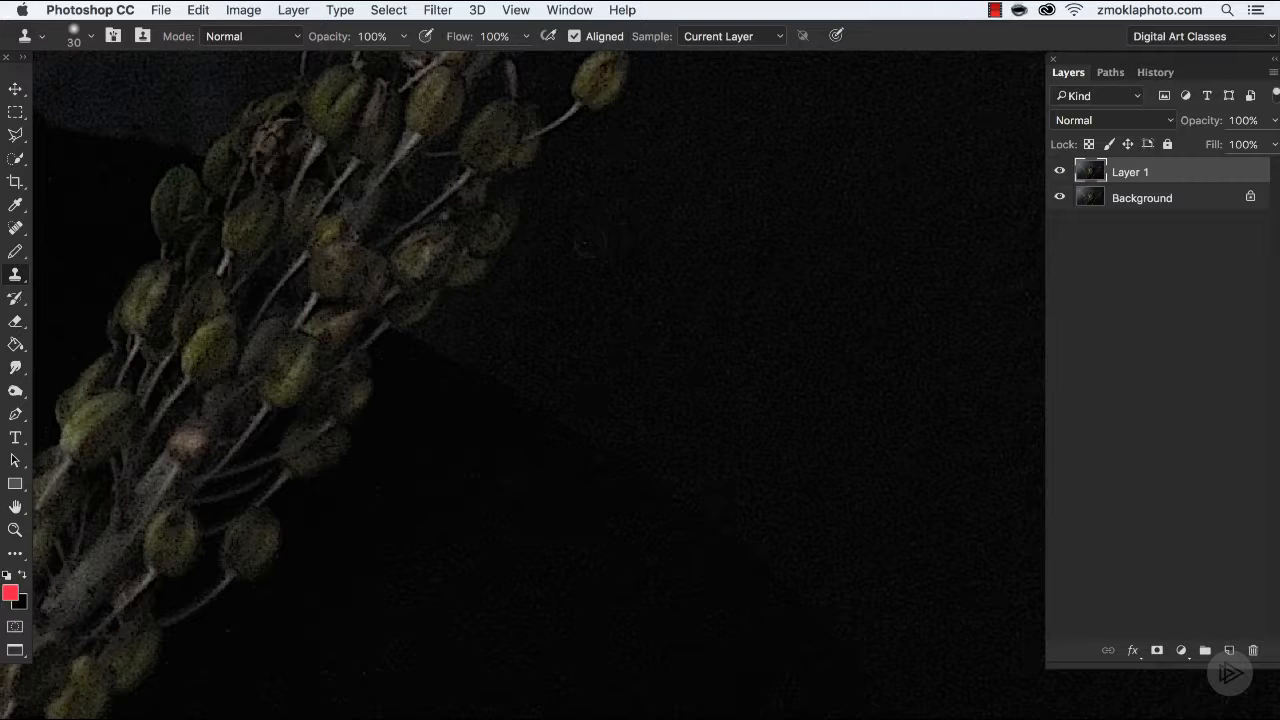
Check the dark backdrop around the plants and along the image's edges and corners for remaining specks.
key("super+minus")
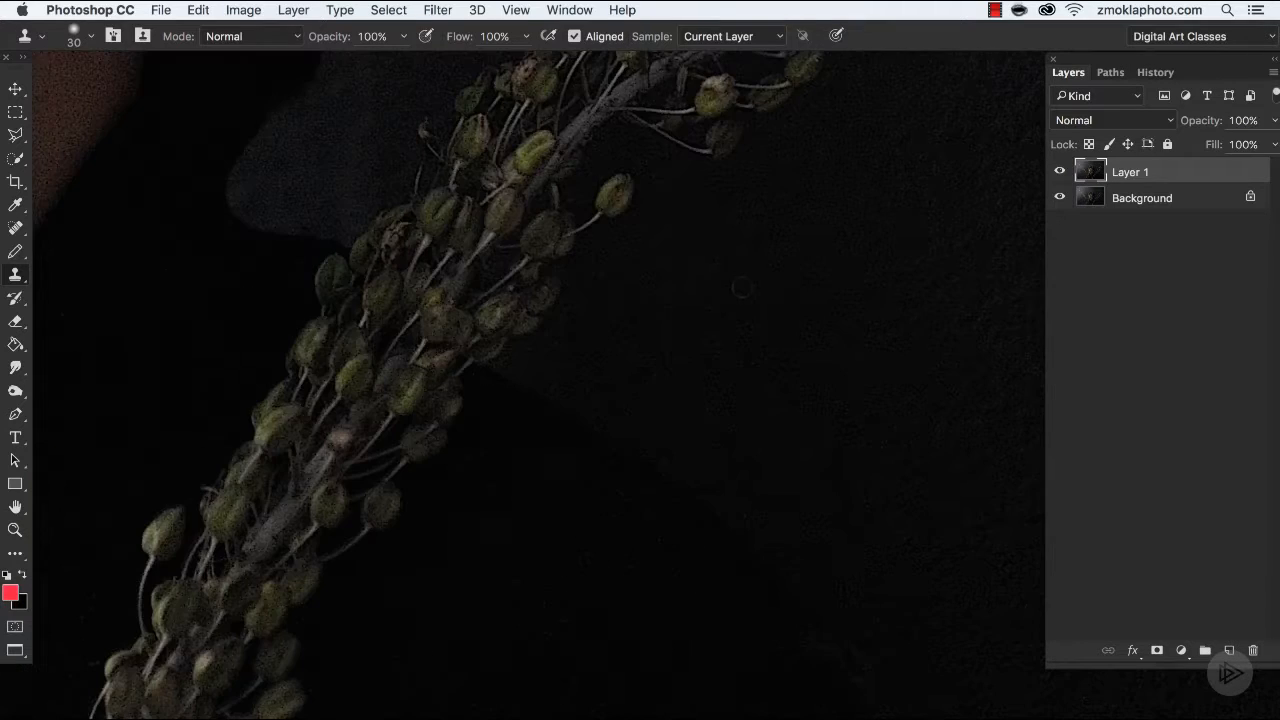
left_click_drag(724, 236, 653, 453)
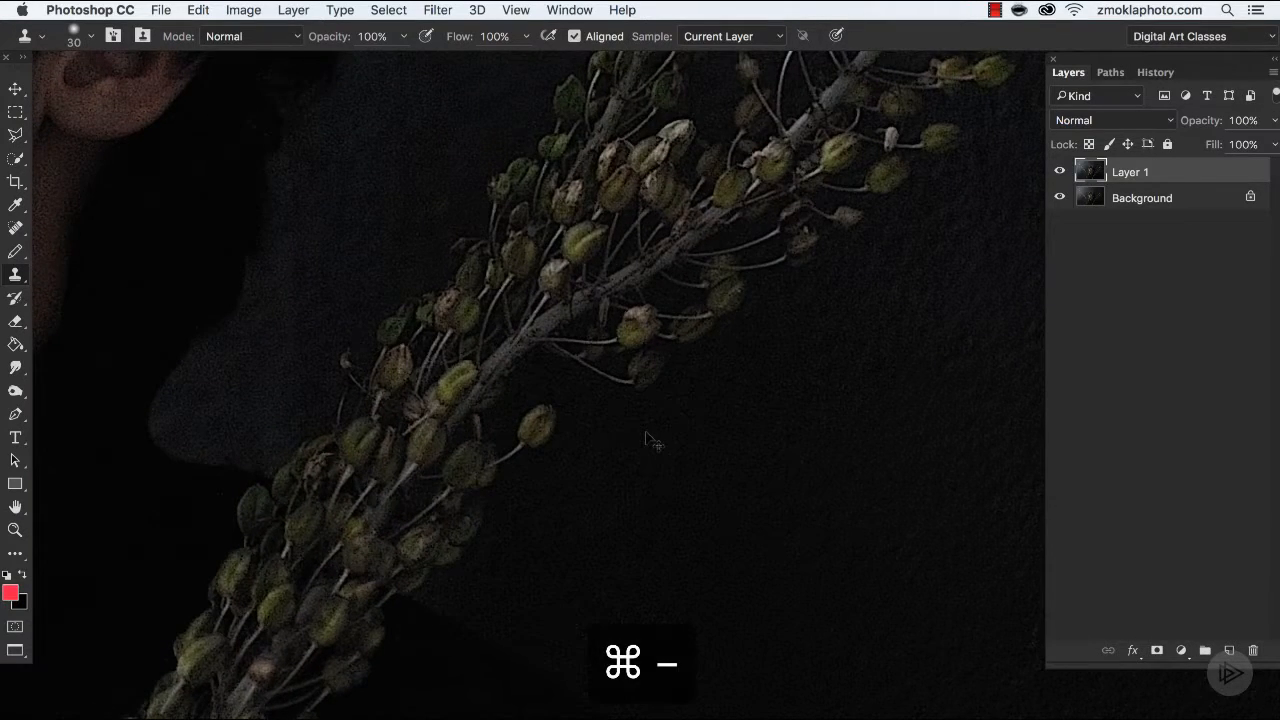
key("super+minus")
left_click_drag(858, 241, 566, 477)
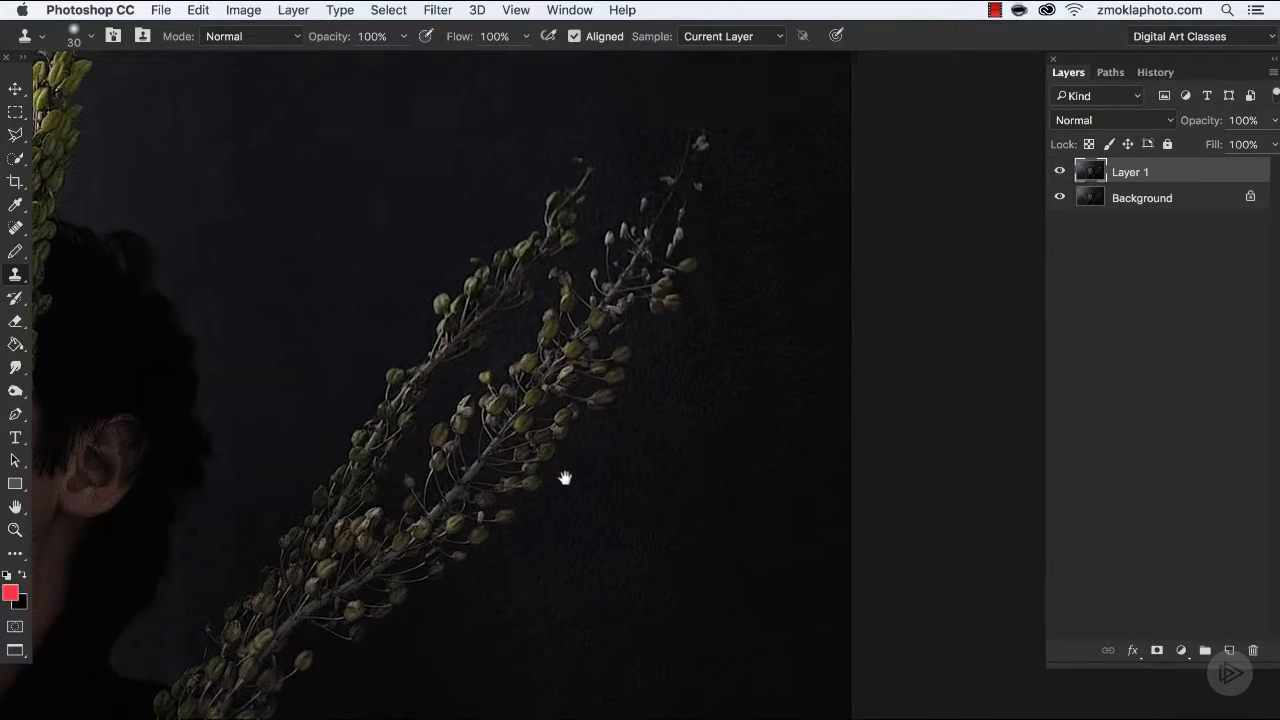
left_click_drag(574, 374, 546, 512)
left_click_drag(362, 309, 779, 430)
left_click_drag(312, 366, 860, 208)
left_click_drag(435, 359, 790, 434)
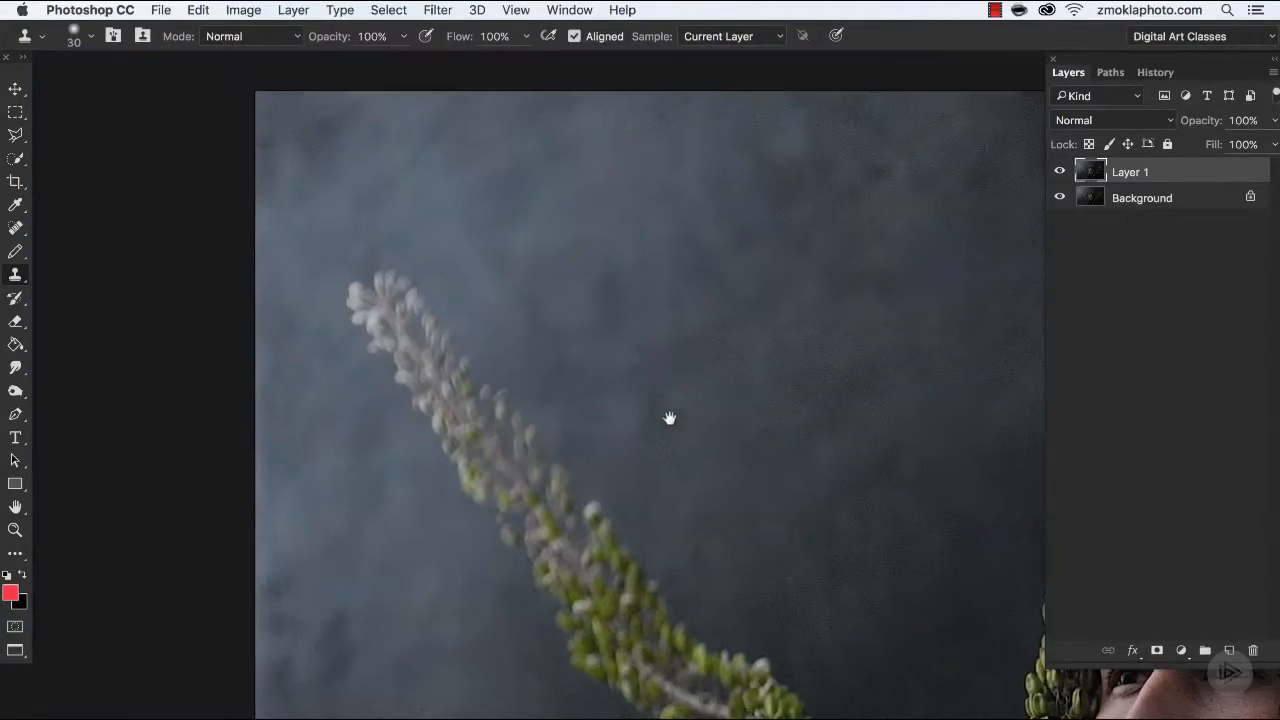
left_click_drag(672, 528, 459, 266)
left_click_drag(590, 312, 625, 110)
left_click_drag(568, 528, 603, 266)
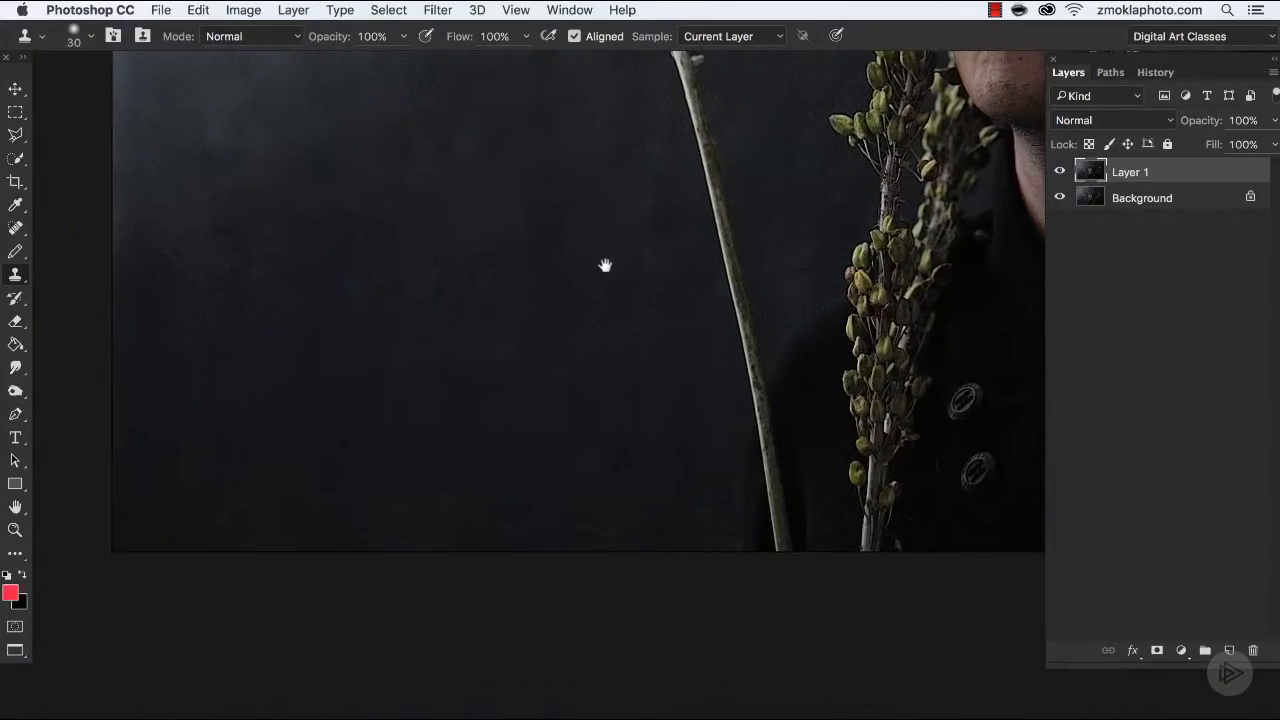
Heal the tiny red speck beside the green seed pod near the mouth, using the Spot Healing Brush at size 20.
key("super+equal")
key("super+equal")
left_click_drag(759, 332, 240, 383)
key("super+equal")
key("super+equal")
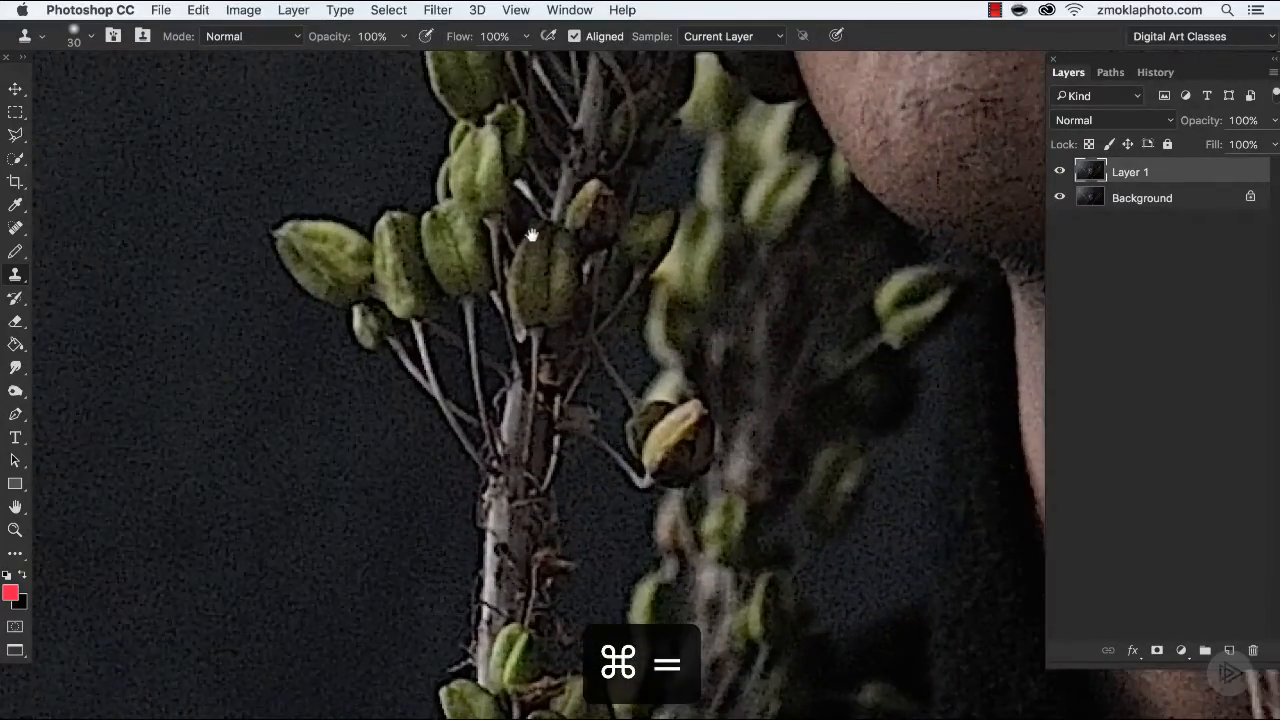
left_click_drag(532, 235, 675, 651)
key("bracketleft")
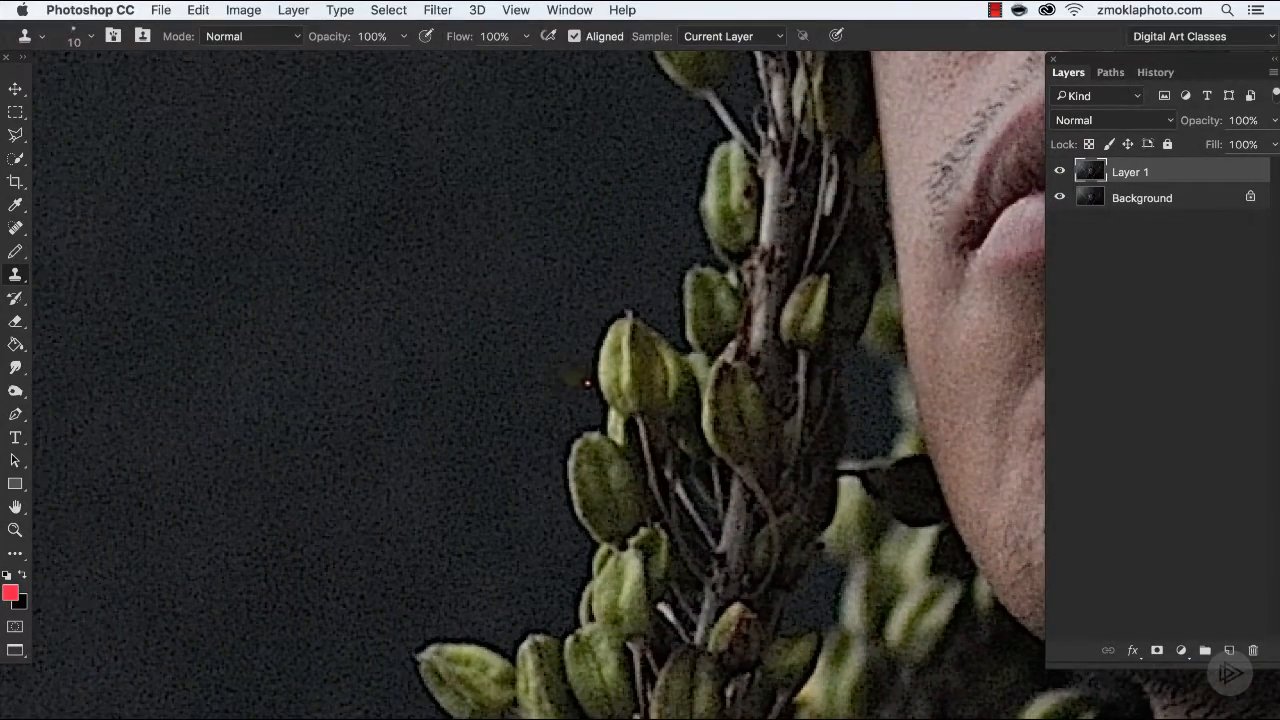
key("bracketright")
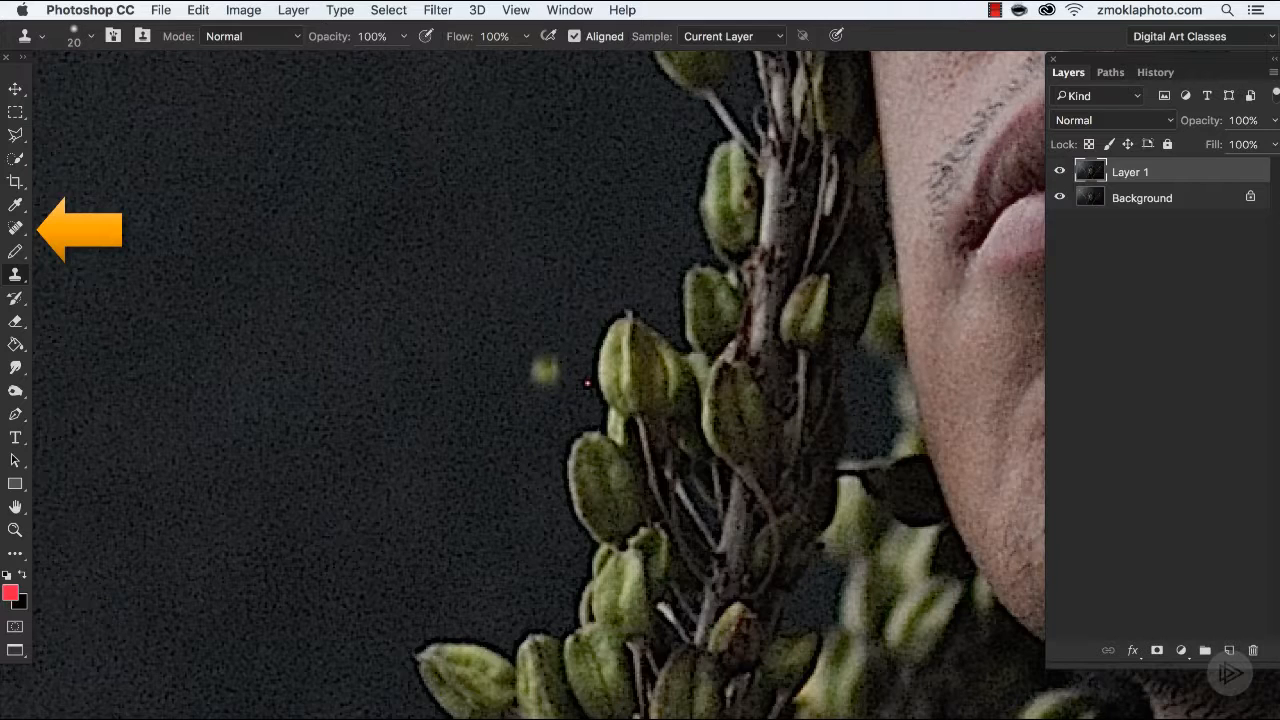
key("j")
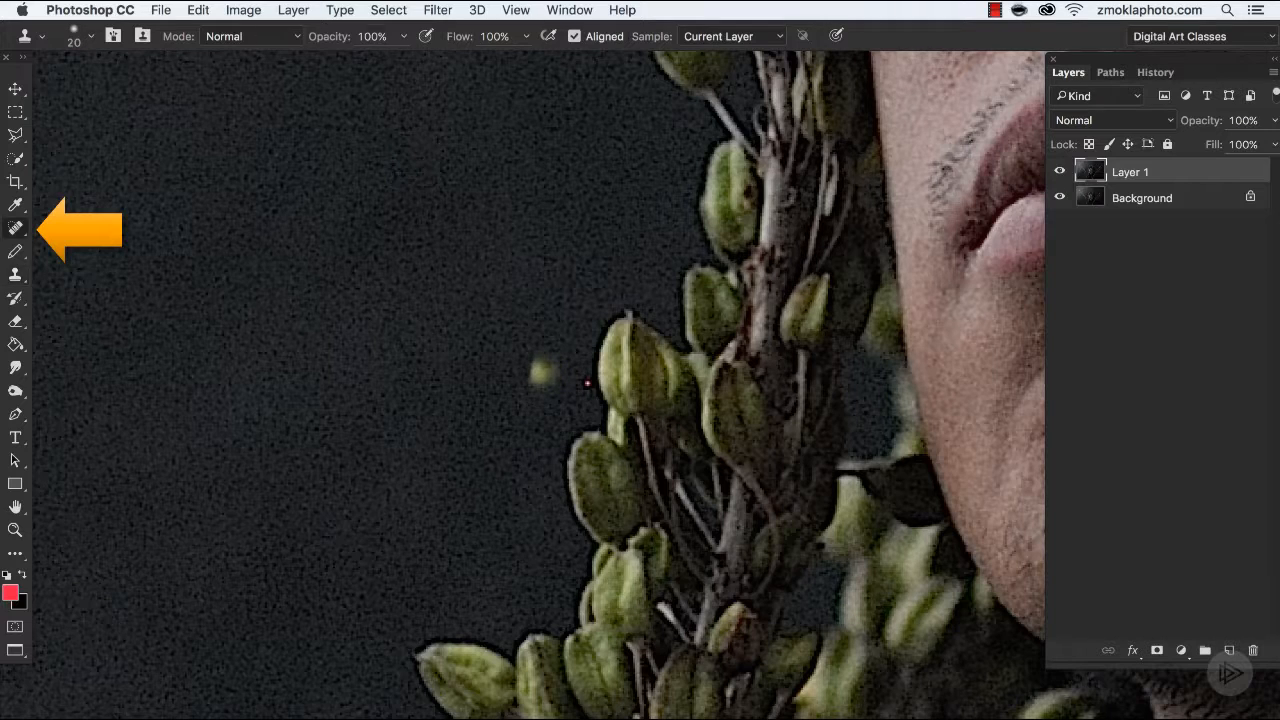
key("bracketleft")
key("bracketleft")
key("bracketleft")
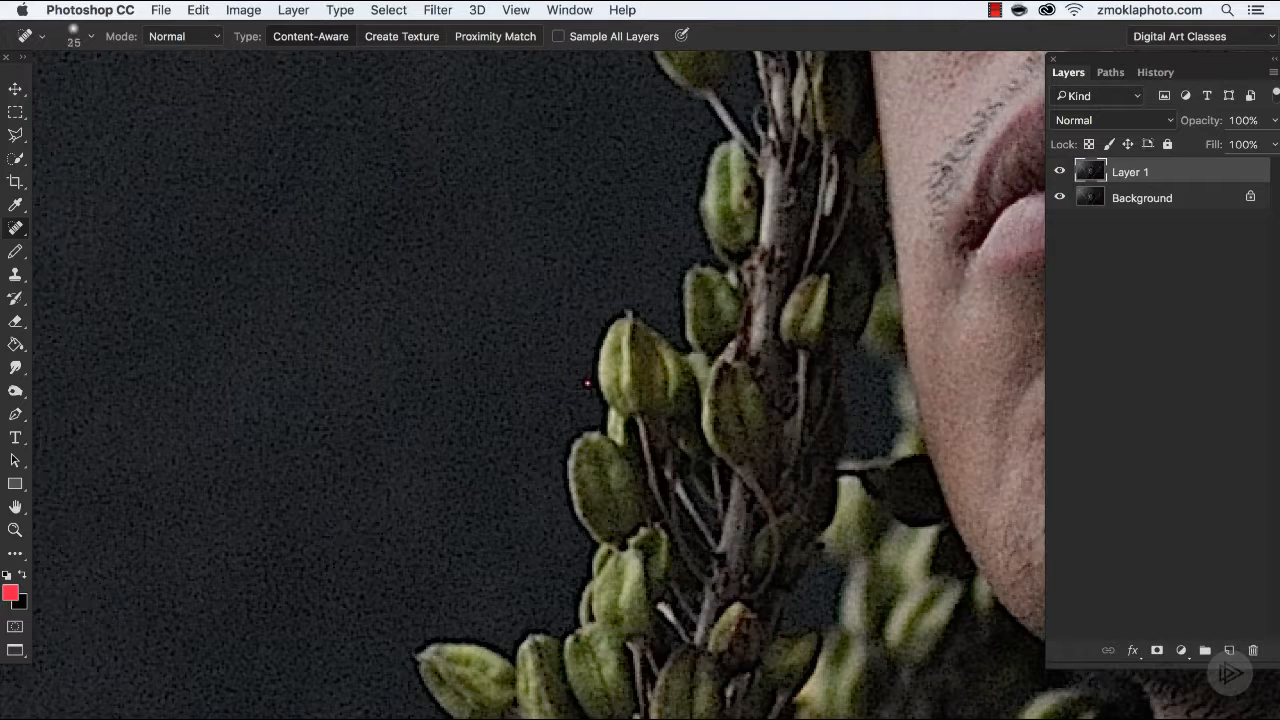
left_click(587, 383)
left_click(586, 388)
left_click(590, 387)
Clone dark fabric over the light spot on the jacket collar between the plants, using the Clone Stamp at size 60.
key("super+minus")
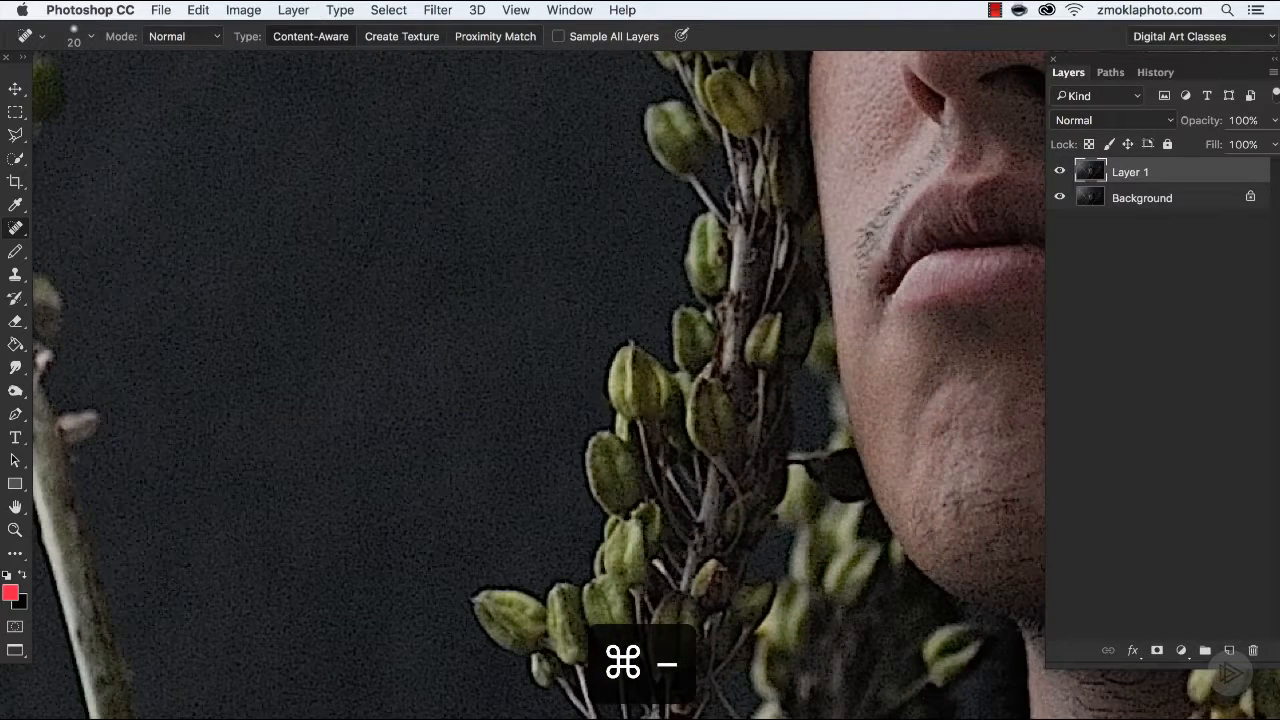
key("super+minus")
key("super+minus")
key("super+minus")
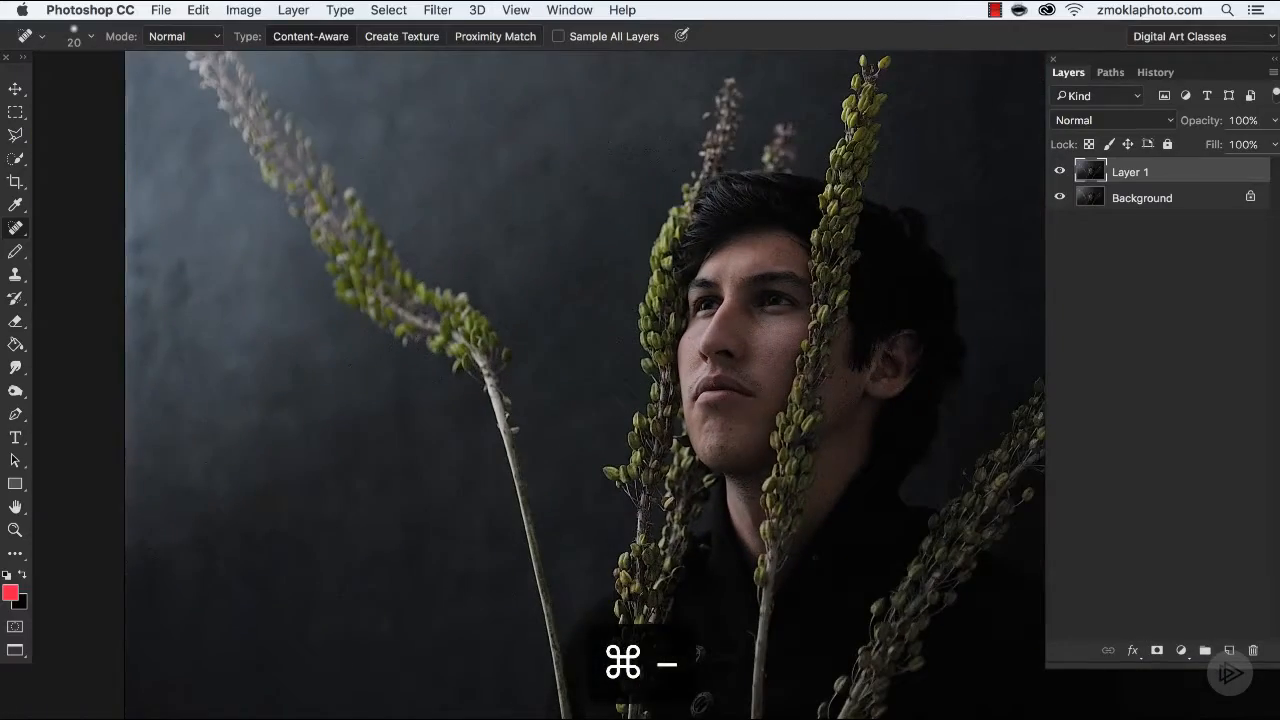
key("super+equal")
key("super+equal")
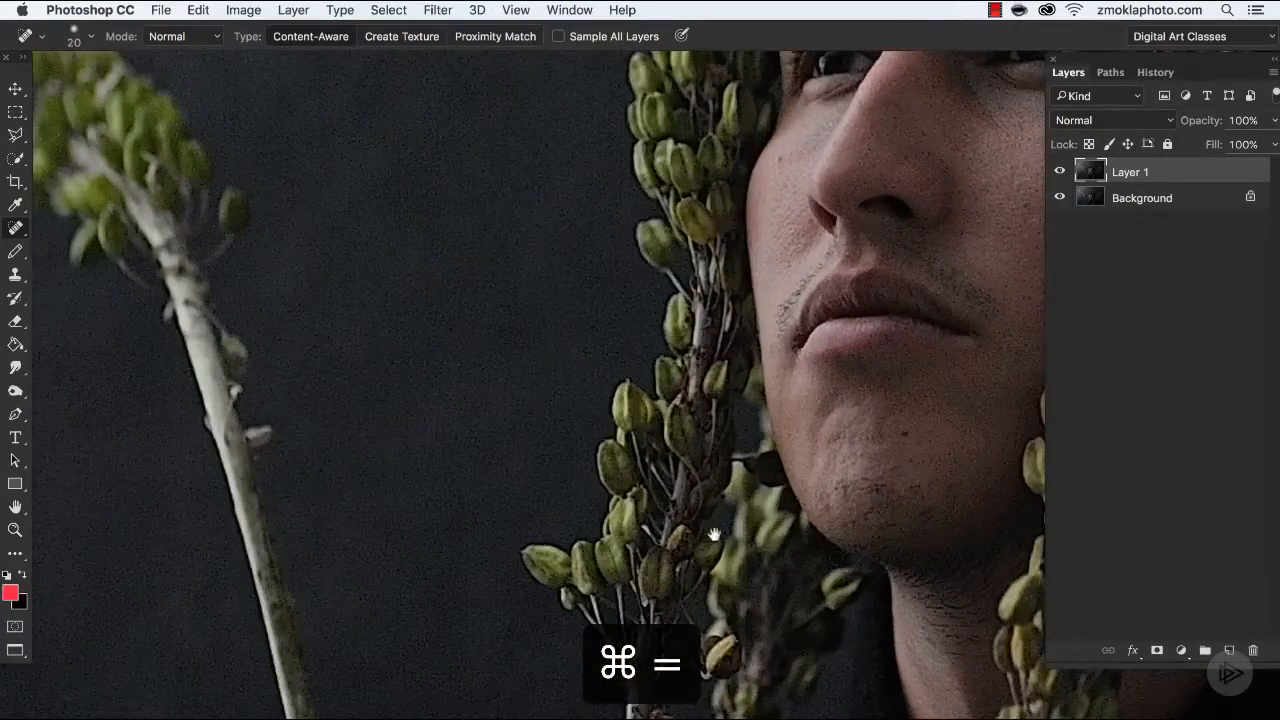
left_click_drag(714, 535, 393, 247)
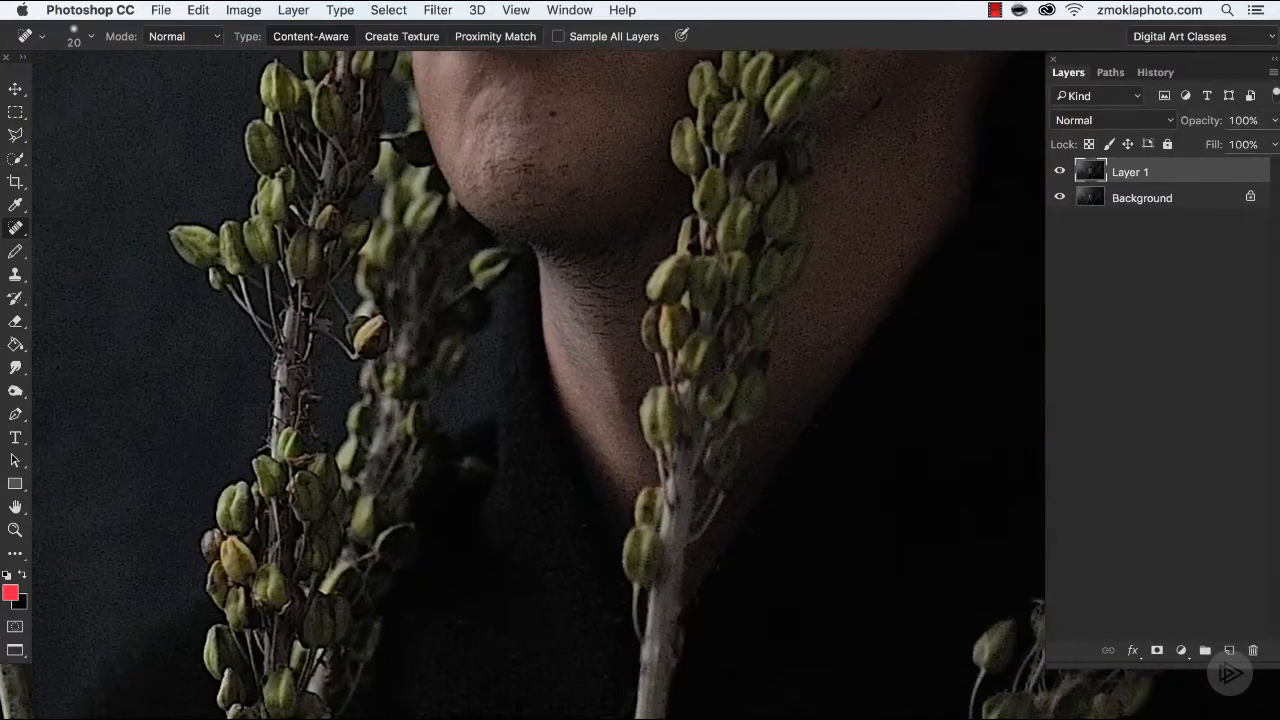
key("super+equal")
left_click_drag(484, 522, 616, 347)
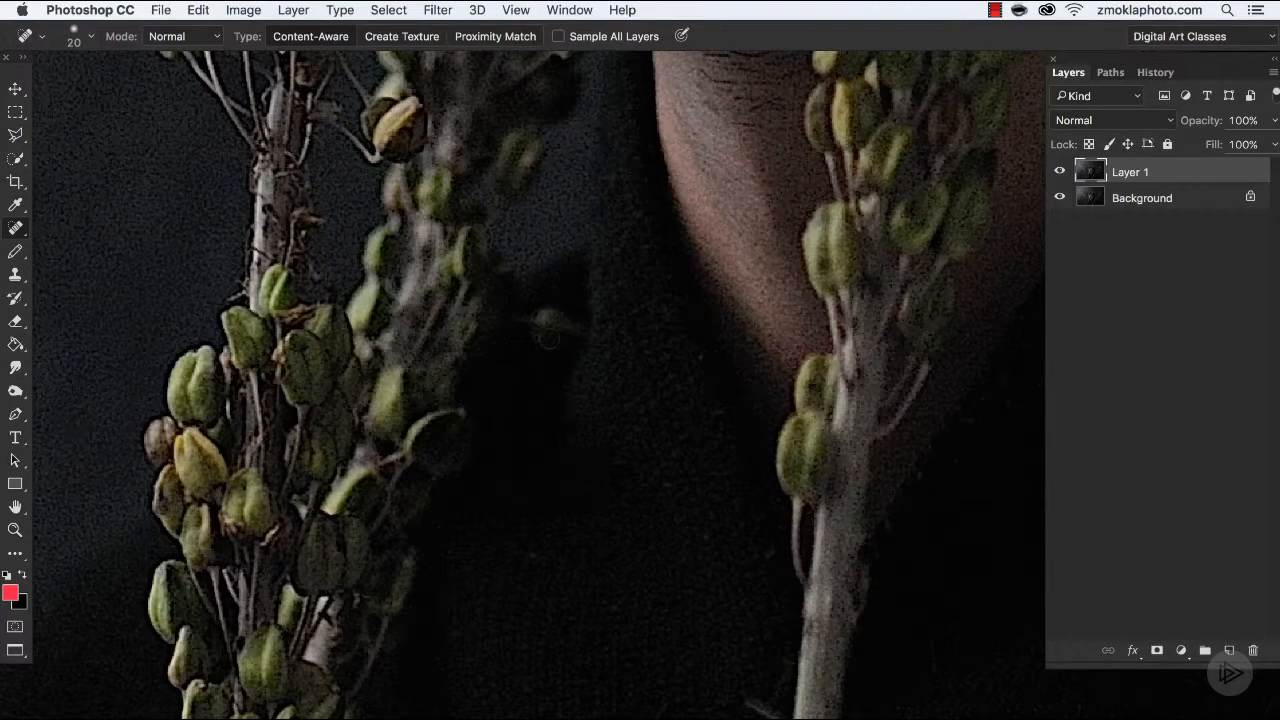
key("s")
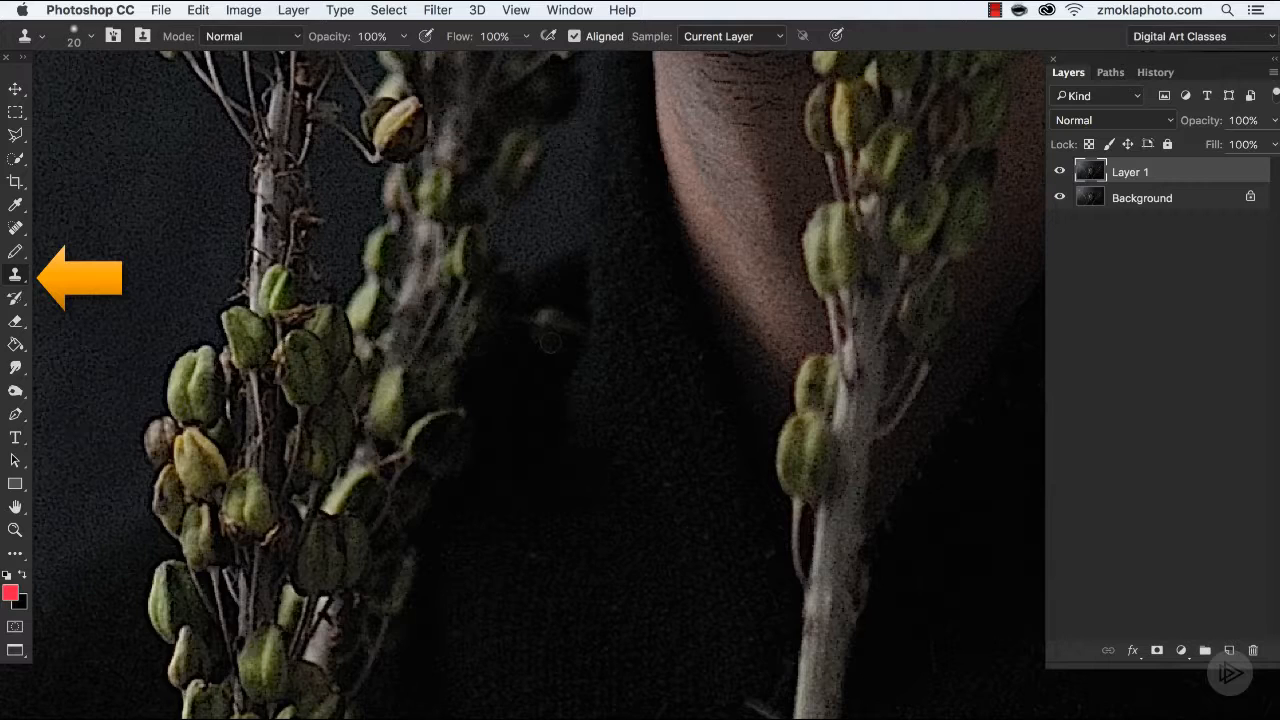
key("bracketright")
key("bracketright")
key("bracketright")
key("bracketright")
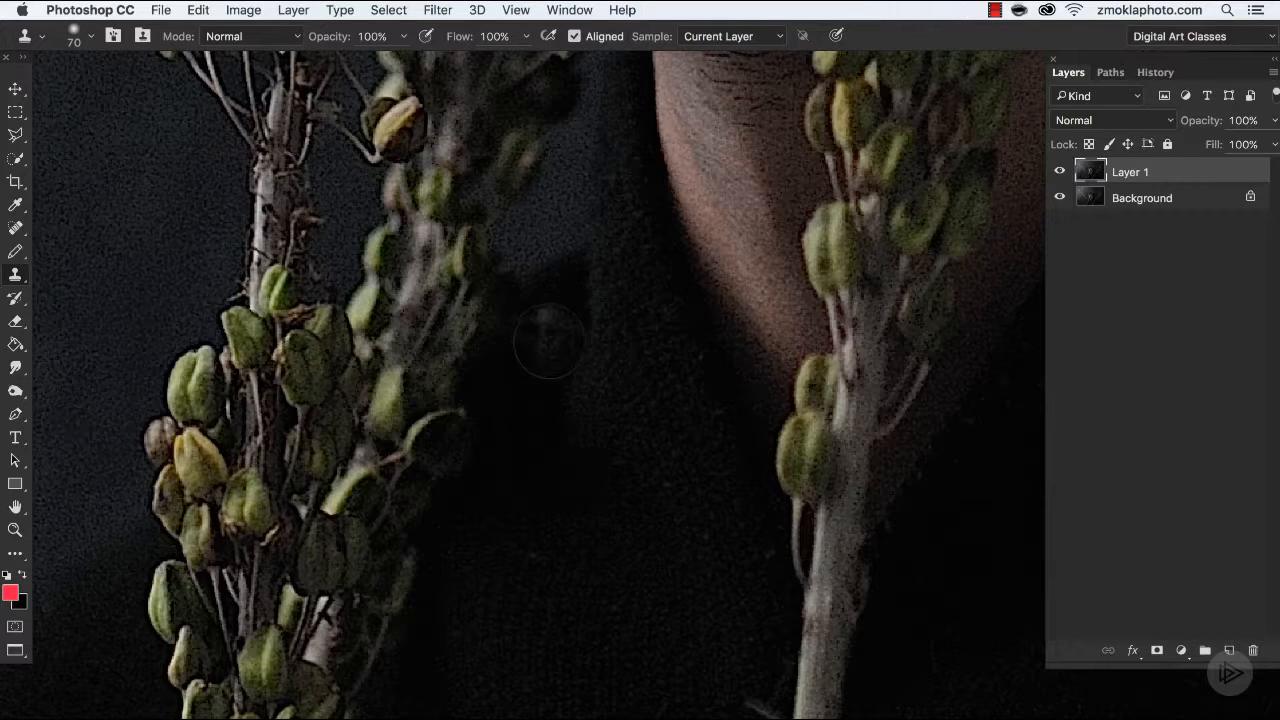
key("bracketleft")
left_click(538, 403, "alt")
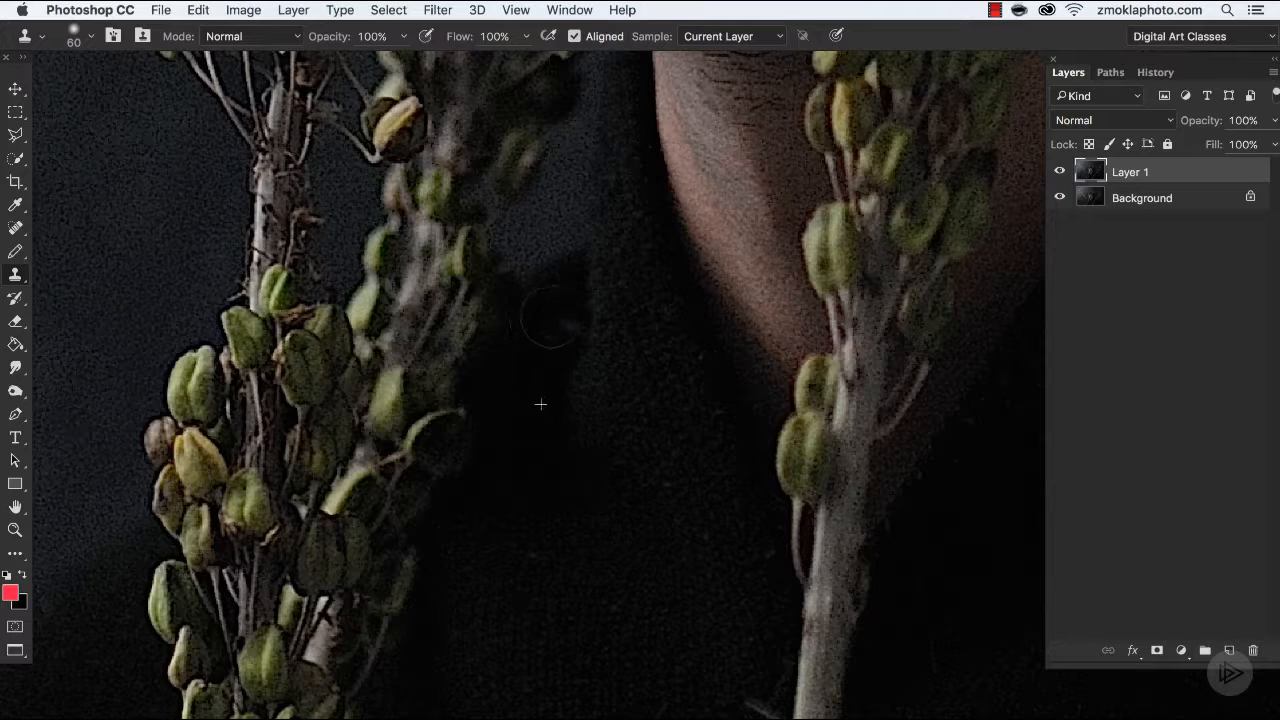
Reduce the Clone Stamp to size 25 and cover the tiny white speck on the black backdrop beyond the rightmost plant.
key("super+minus")
key("super+minus")
key("super+minus")
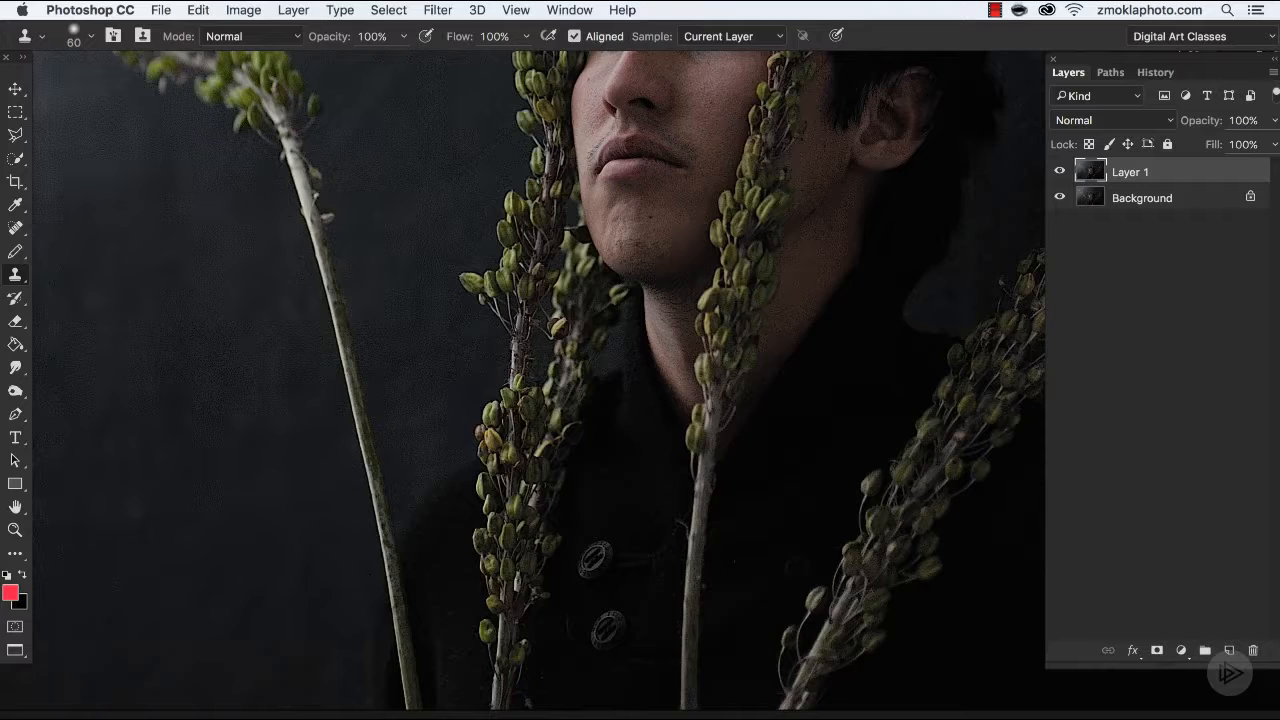
mouse_move(820, 574)
left_mouse_down()
mouse_move(777, 414)
mouse_move(666, 583)
mouse_move(679, 500)
mouse_move(397, 503)
left_mouse_up()
mouse_move(683, 402)
left_mouse_down()
mouse_move(580, 389)
mouse_move(530, 325)
left_mouse_up()
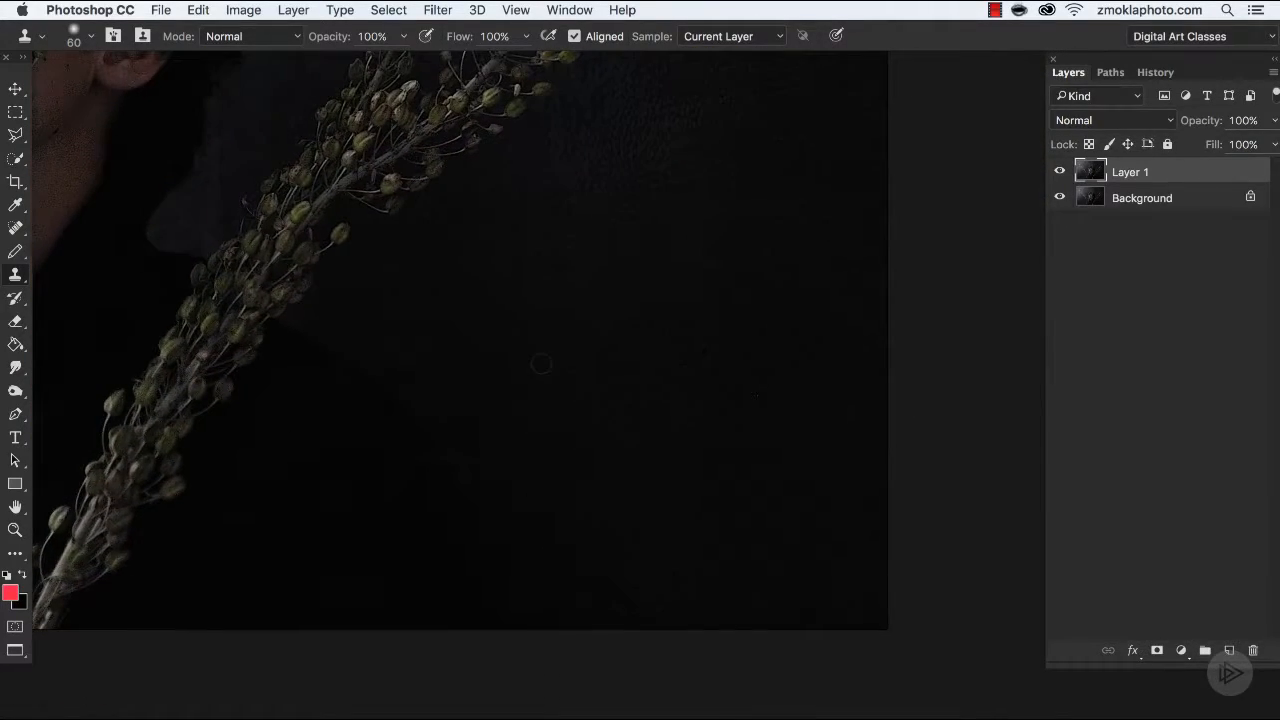
key("super+equal")
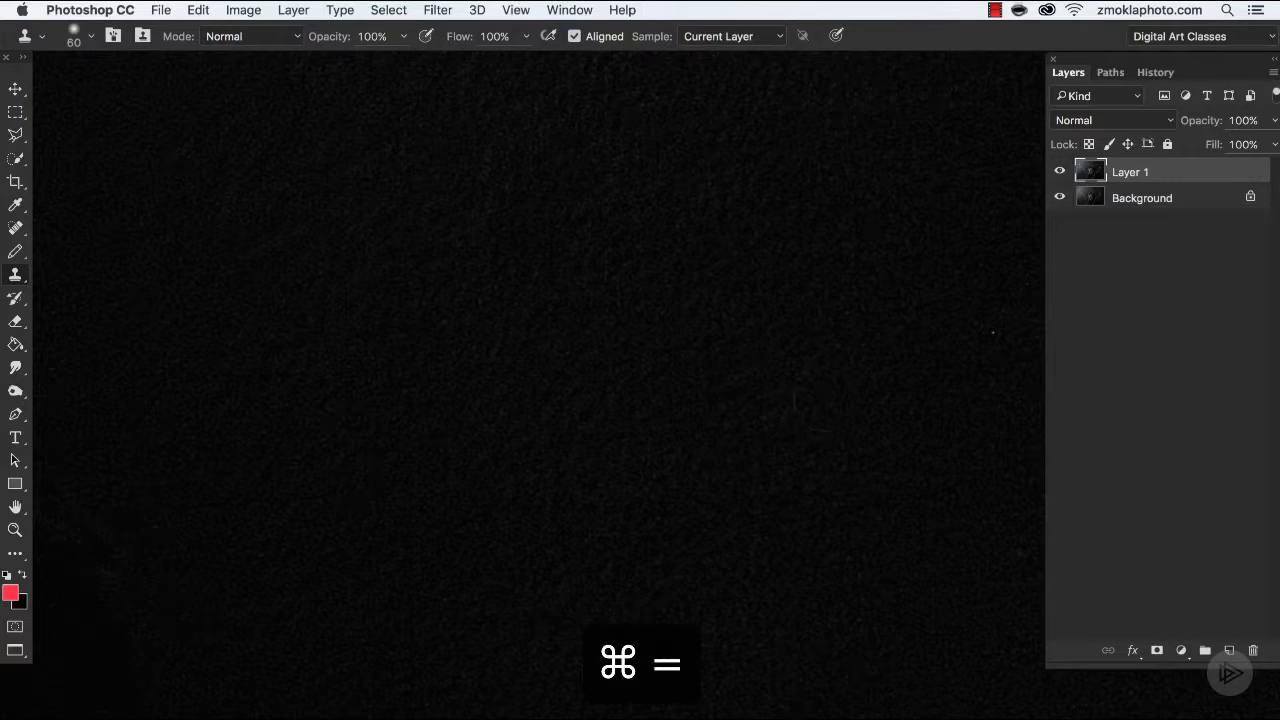
left_click_drag(740, 434, 587, 426)
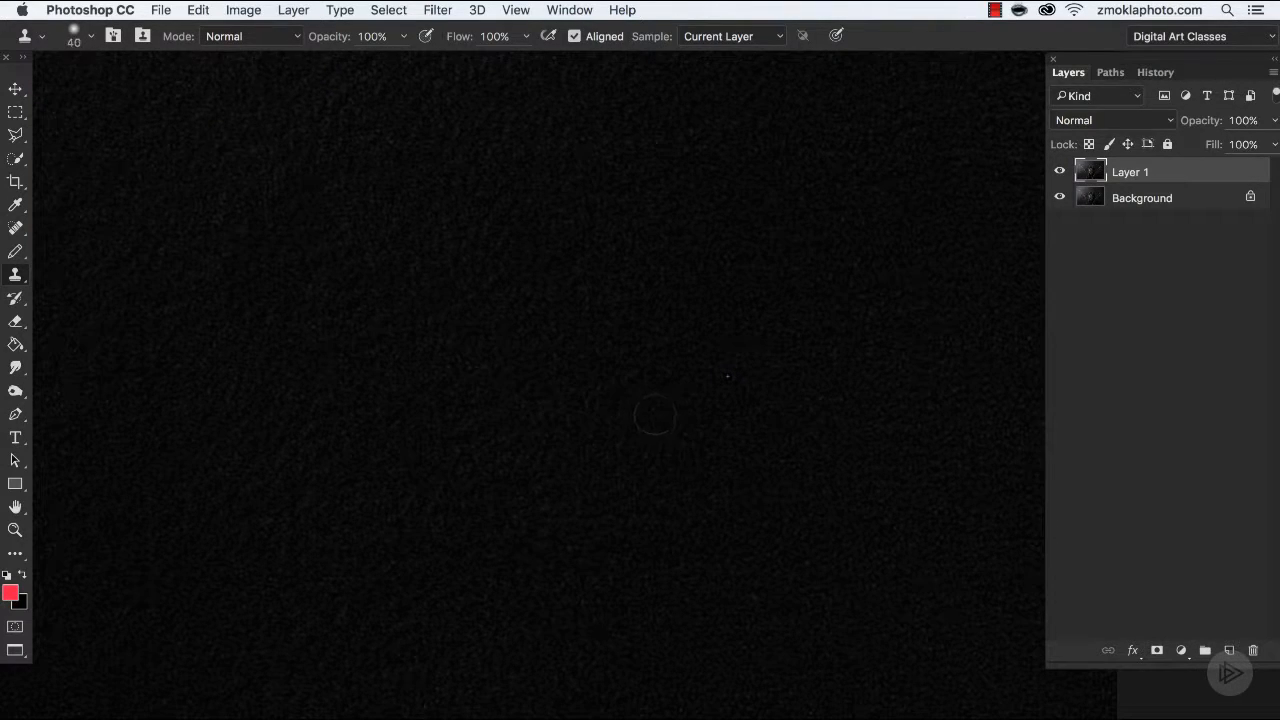
key("super+minus")
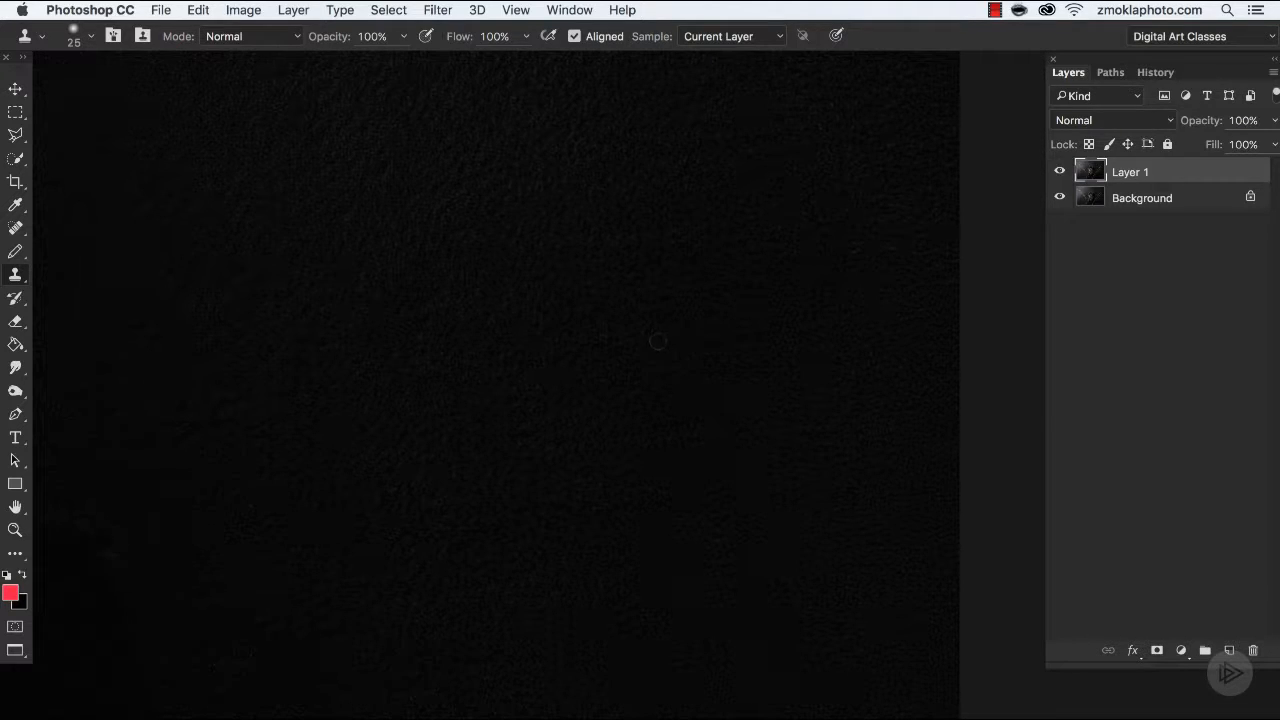
Look over the backdrop, plants and jacket once more for specks that still need retouching.
key("super+minus")
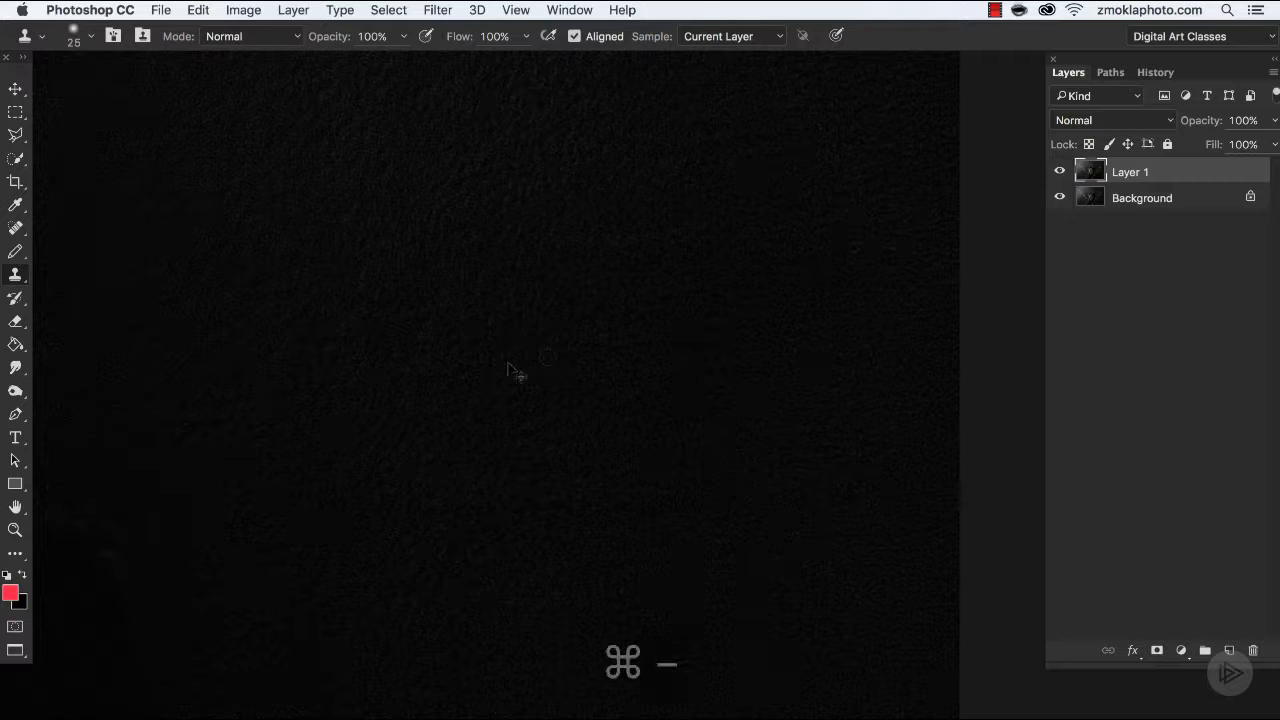
left_click_drag(545, 250, 714, 459)
left_click_drag(626, 350, 663, 600)
left_click_drag(562, 445, 582, 636)
left_click_drag(518, 478, 520, 675)
left_click_drag(574, 466, 660, 330)
left_click_drag(480, 650, 773, 235)
left_click_drag(779, 500, 820, 403)
left_click_drag(815, 318, 820, 403)
left_click_drag(577, 505, 660, 405)
Enlarge the Clone Stamp and cover the stray twig tip on the jacket, beside the stem near the buttons.
key("super+equal")
key("super+equal")
key("super+equal")
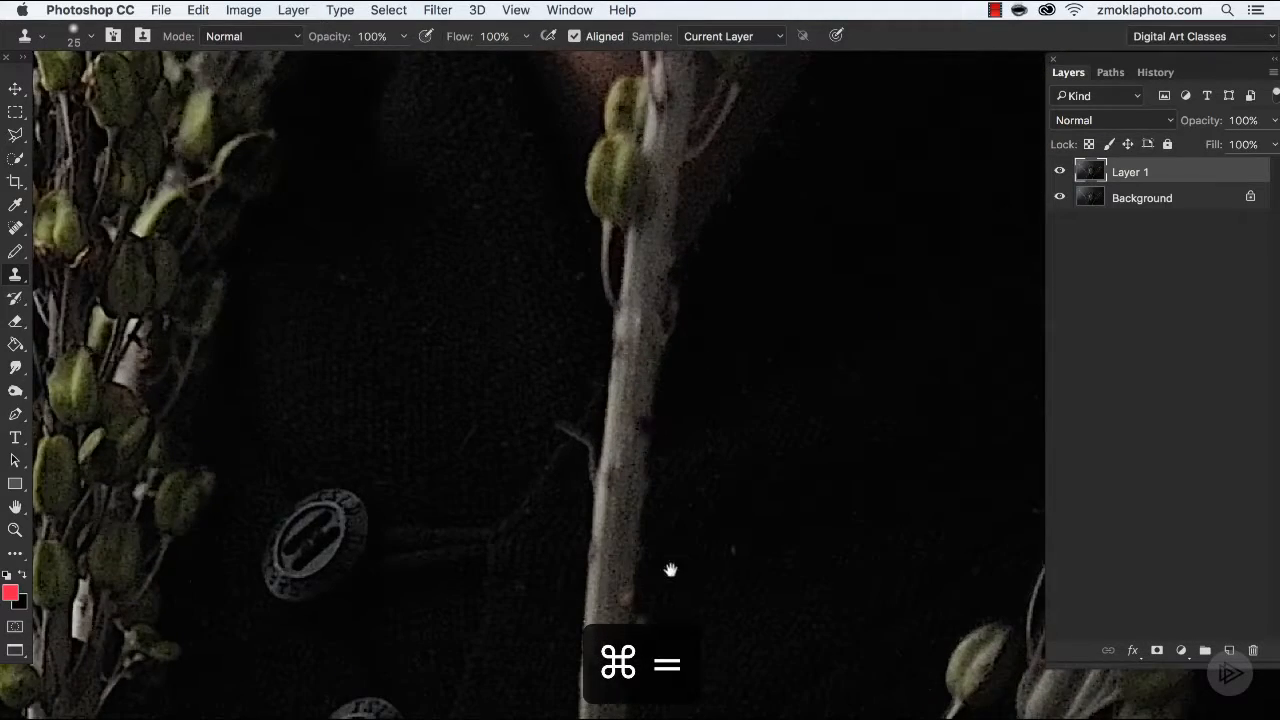
left_click_drag(669, 566, 560, 455)
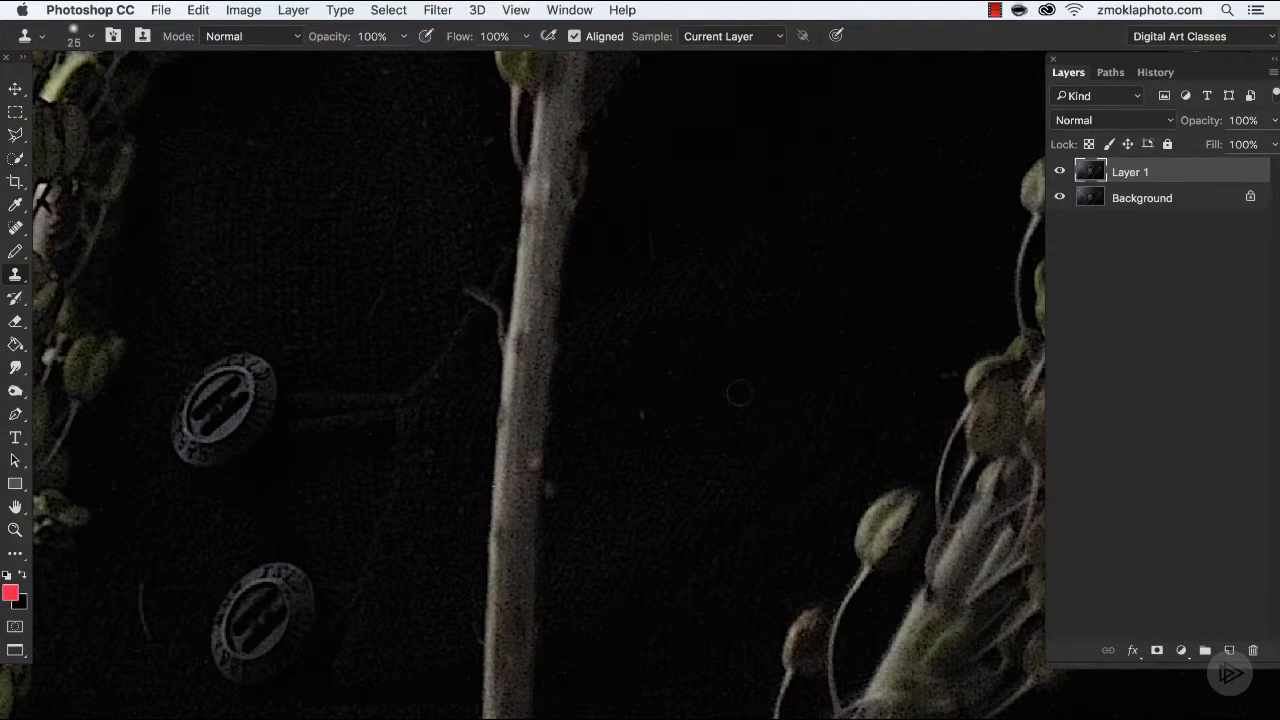
key("bracketright")
key("bracketright")
left_click(443, 266, "alt")
left_click_drag(468, 285, 466, 308)
Clone dark fabric over the pinkish debris beside the plant stem at the image's lower edge, with brush size 40, and review the whole portrait.
key("space")
left_click_drag(460, 563, 802, 268)
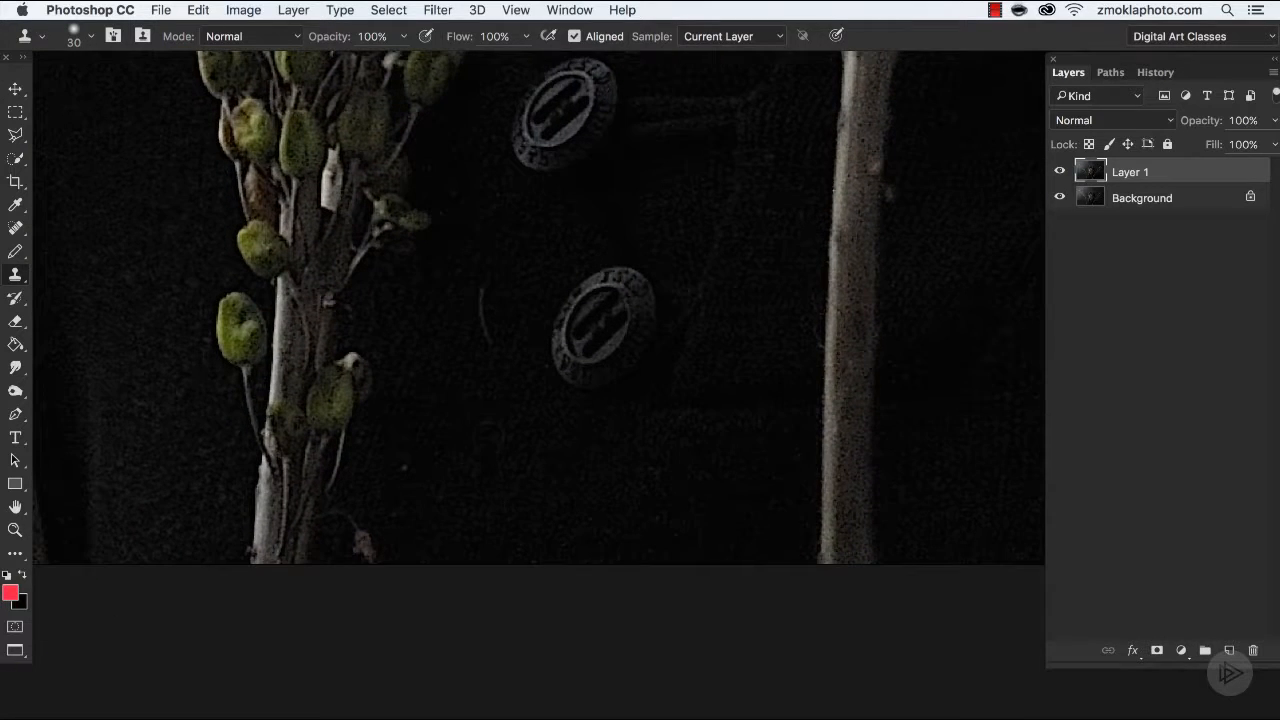
left_click(451, 522, "alt")
left_click_drag(371, 552, 331, 519)
key("super+minus")
key("super+minus")
key("super+minus")
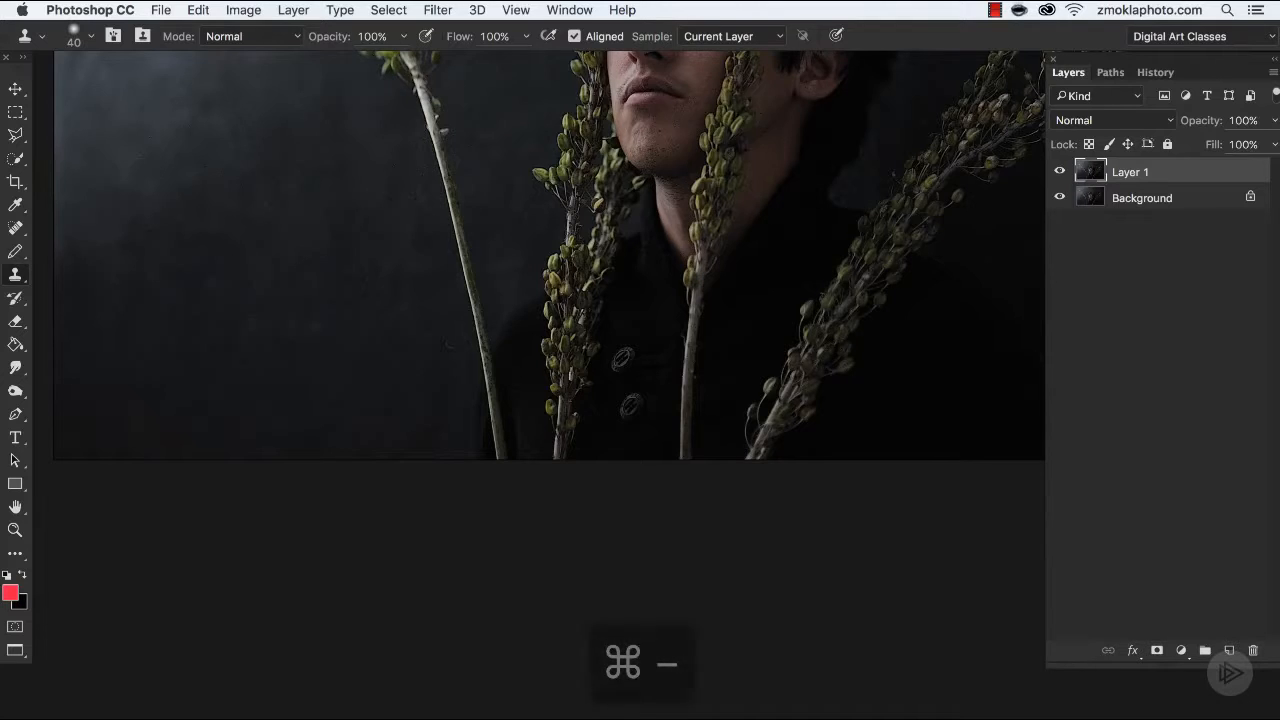
key("super+minus")
left_click_drag(680, 385, 621, 337)
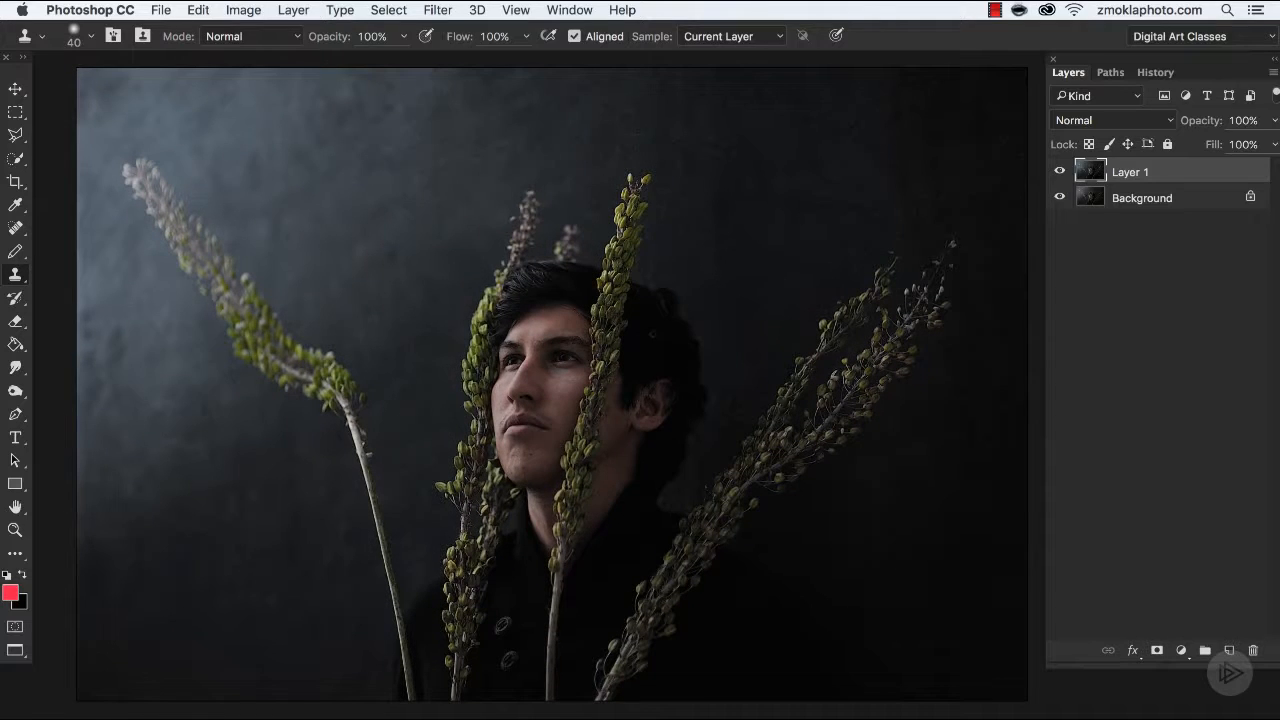